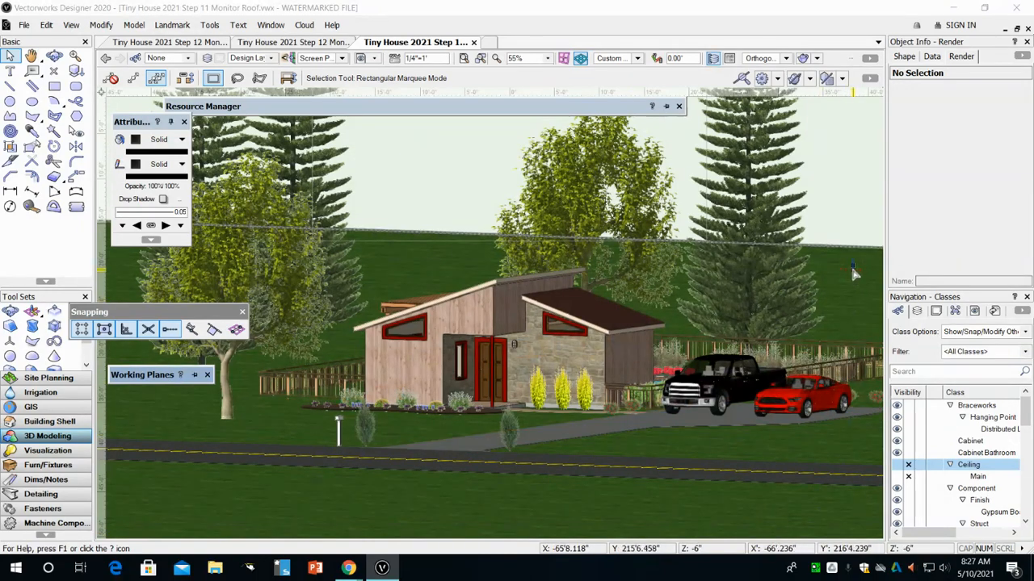
Step: Unlock the grass ground extrude behind the house and clear the selection
right_click(852, 270)
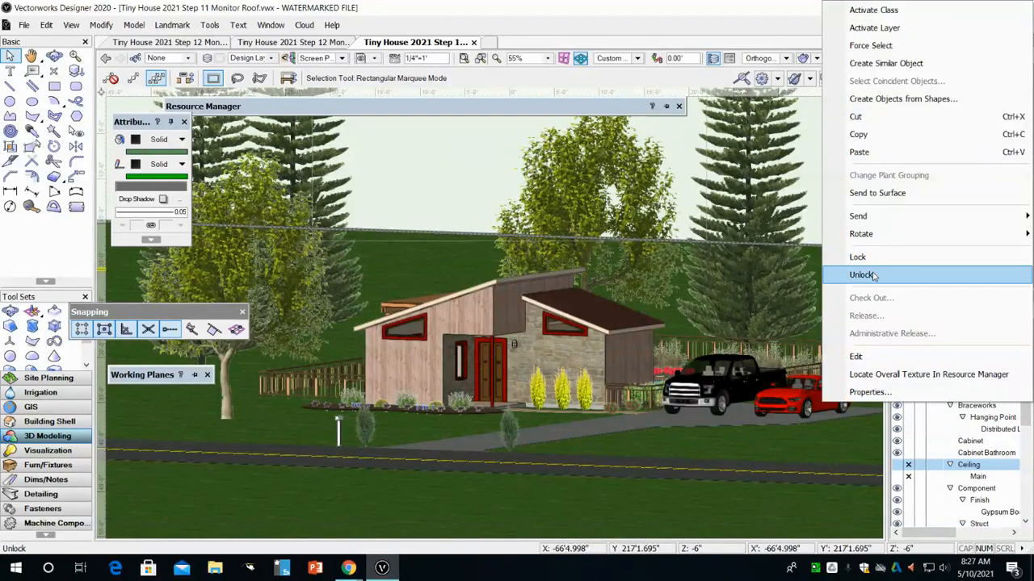
left_click(860, 274)
left_click(835, 257)
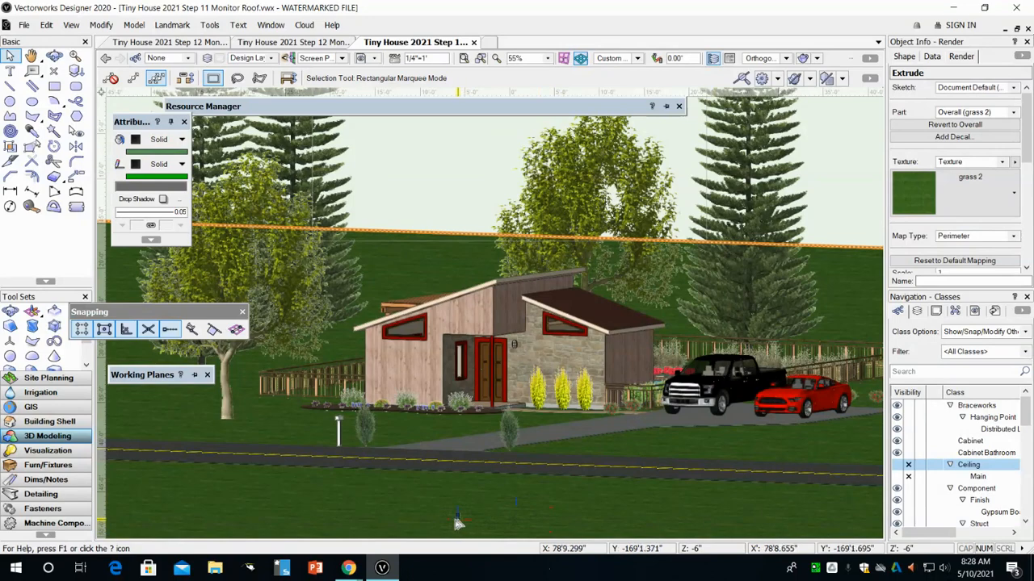
left_click(428, 187)
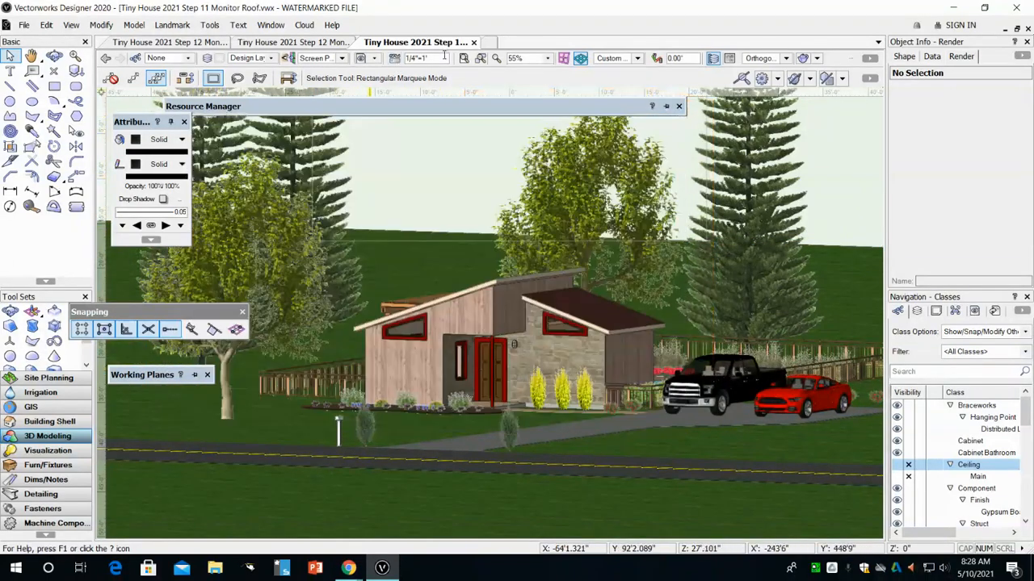
Step: Review the model in saved views 1 and 2, ending on saved view 1
left_click(376, 59)
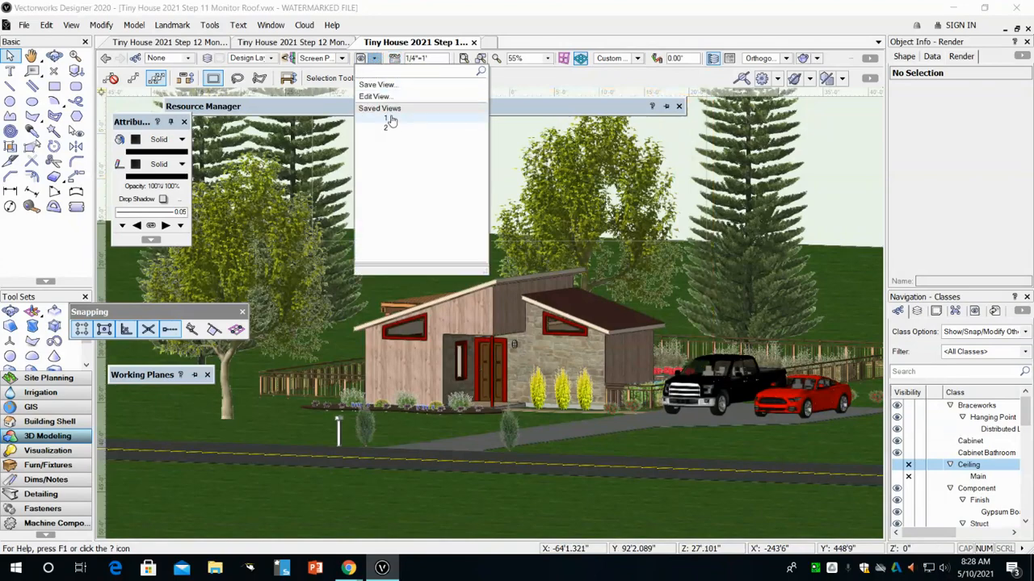
left_click(393, 123)
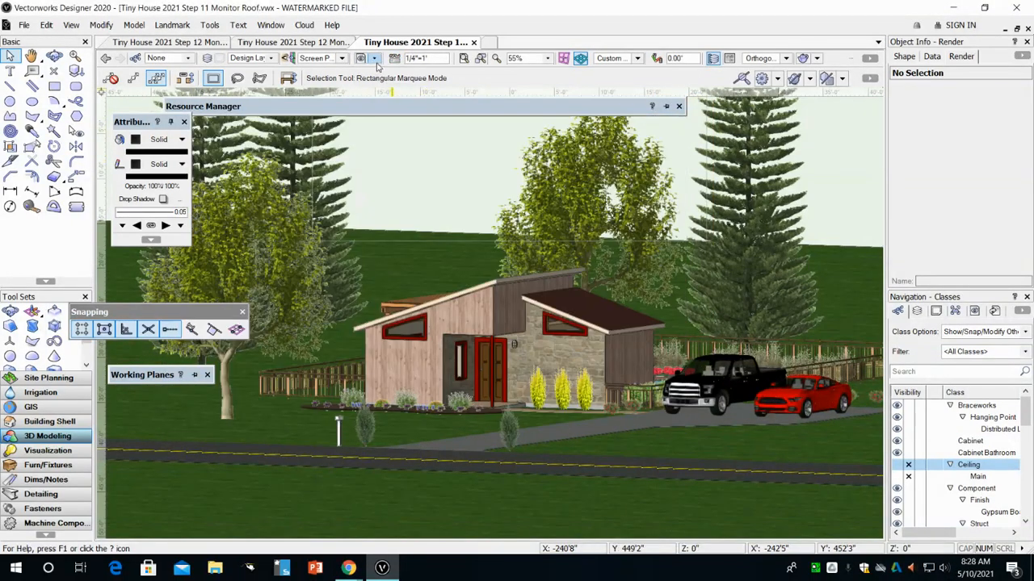
left_click(375, 59)
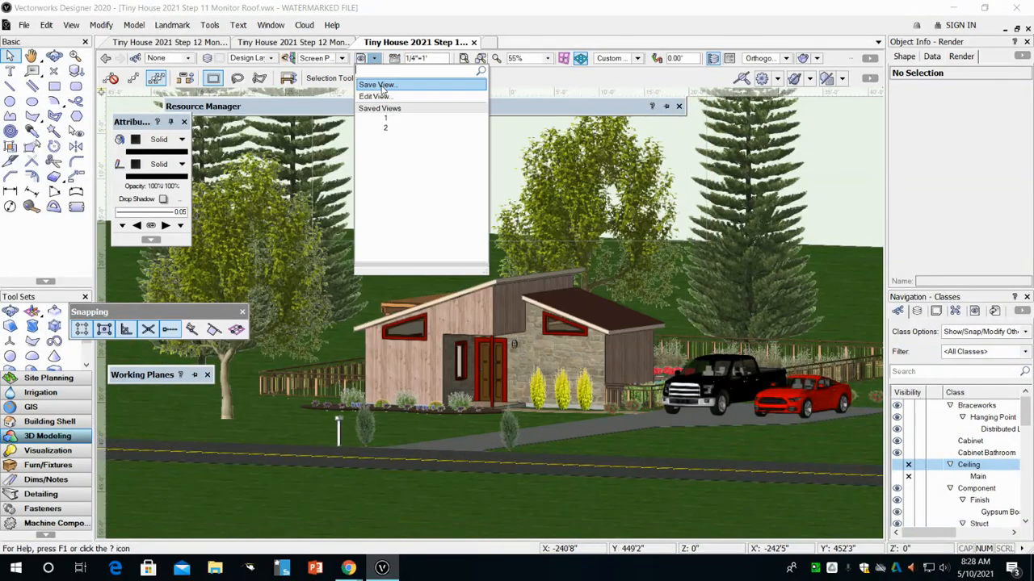
left_click(387, 130)
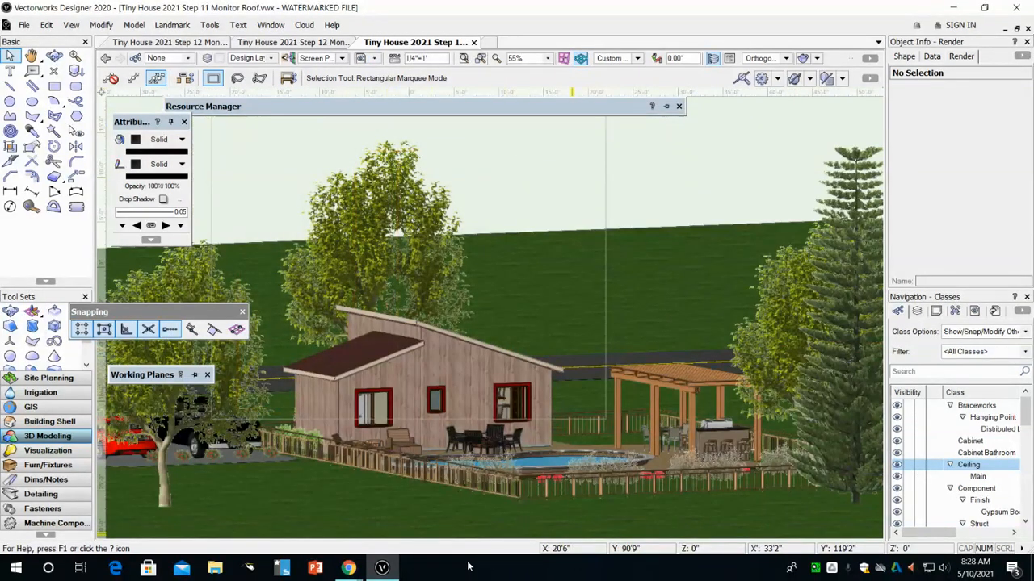
left_click(374, 58)
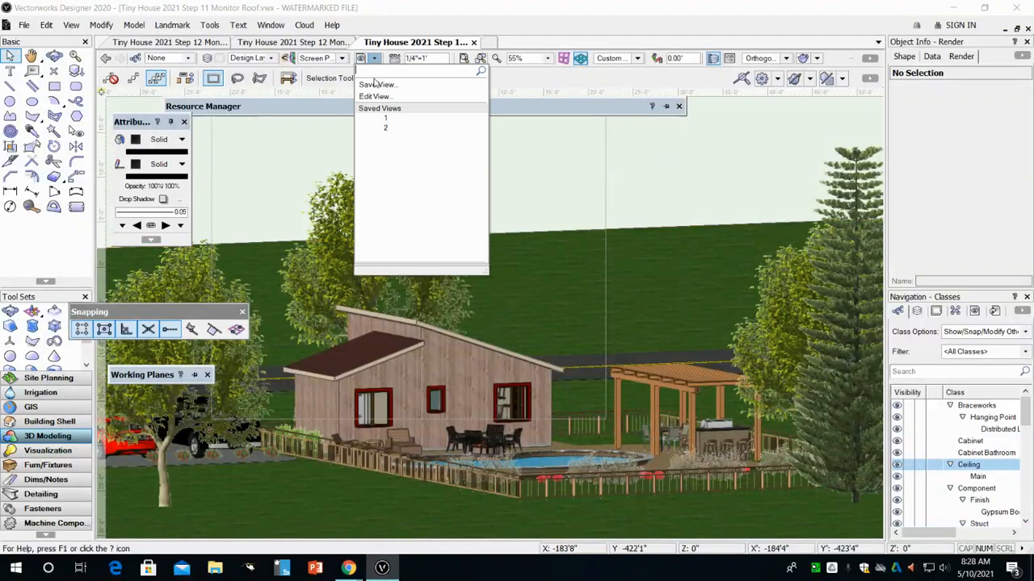
left_click(386, 120)
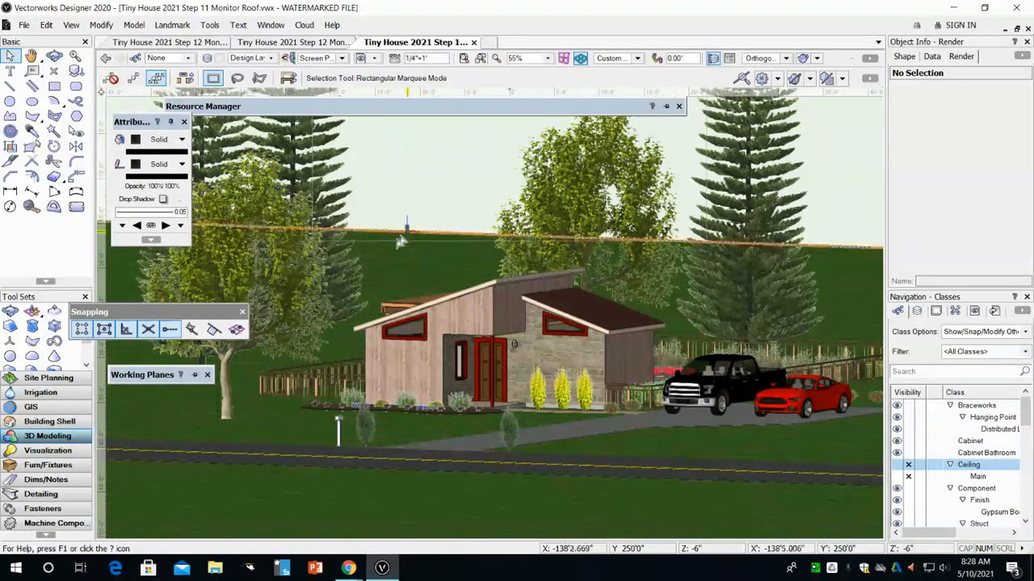
Step: Show all resource types in the Resource Manager and create a new Renderworks Background resource in the active file
mouse_move(449, 109)
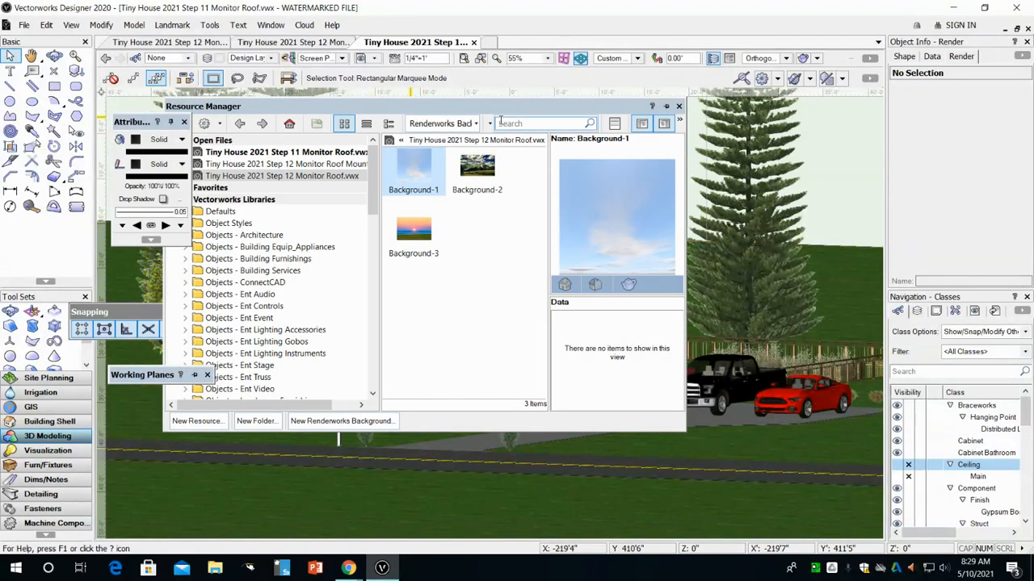
left_click(460, 123)
left_click(456, 142)
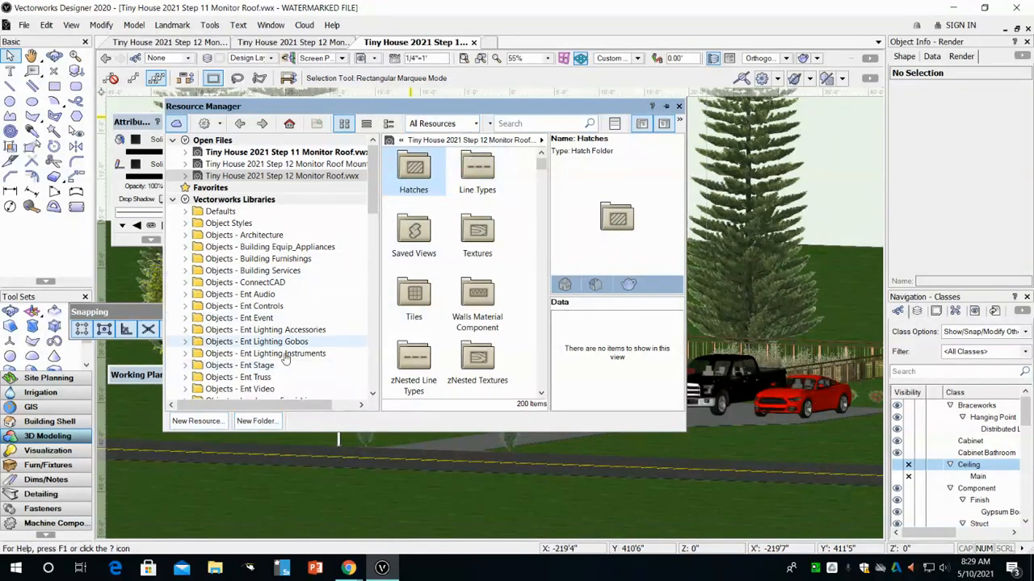
left_click(192, 421)
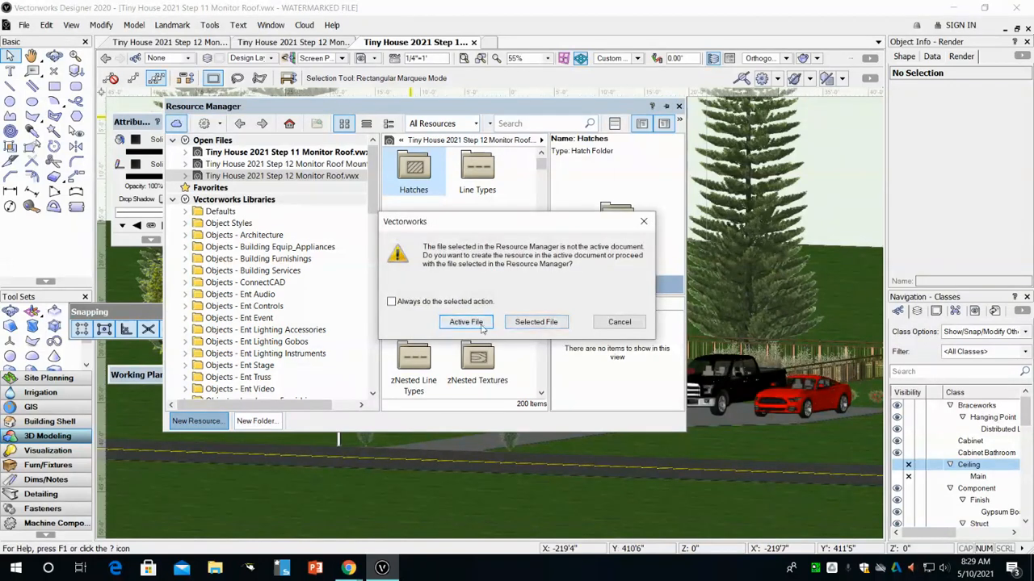
left_click(454, 323)
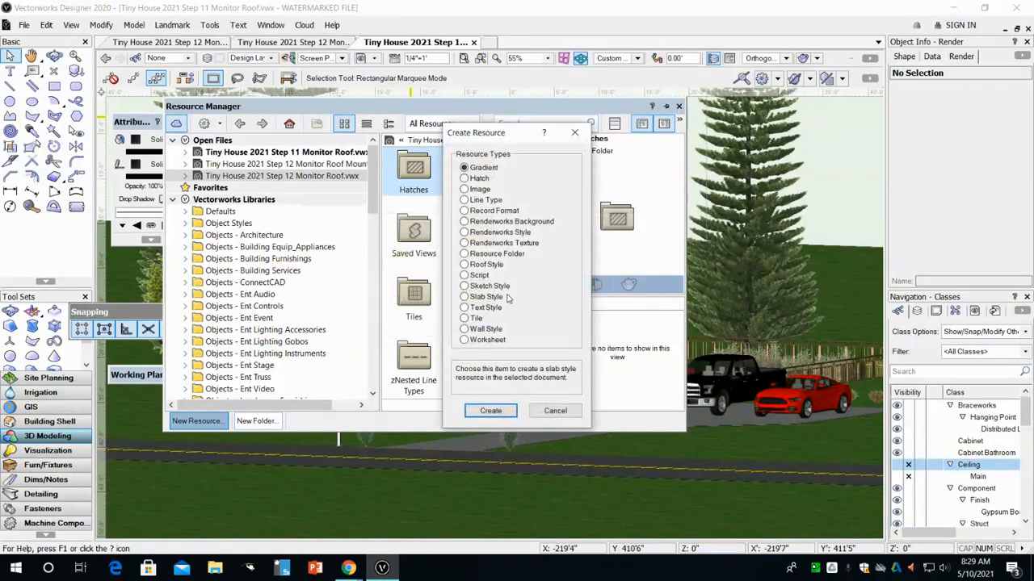
left_click(464, 243)
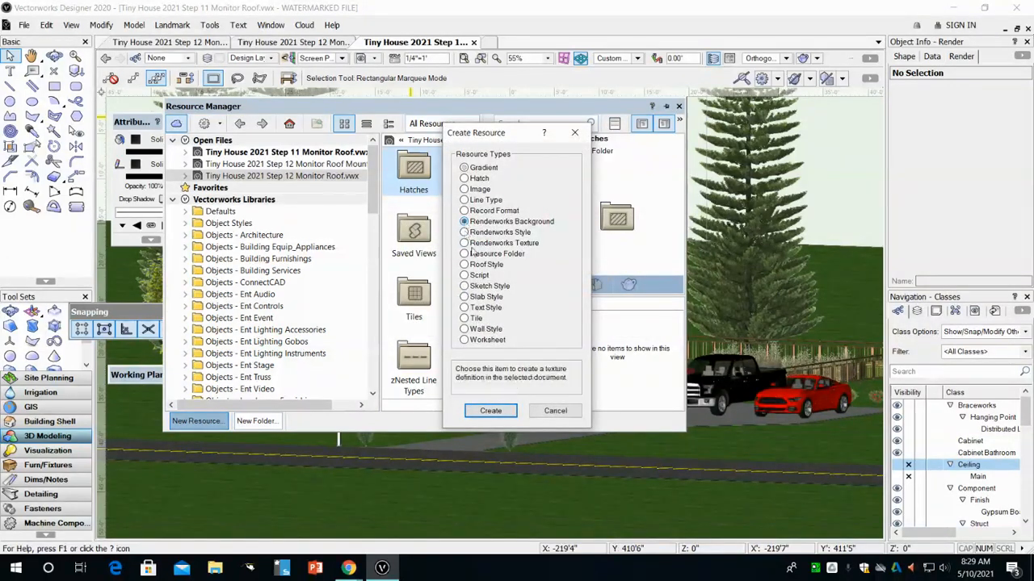
left_click(490, 411)
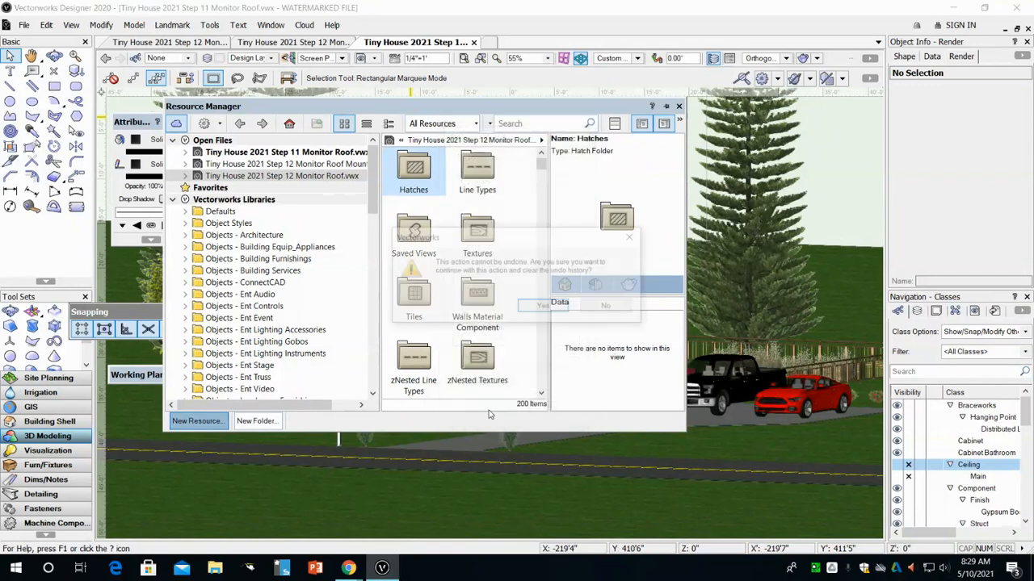
left_click(544, 307)
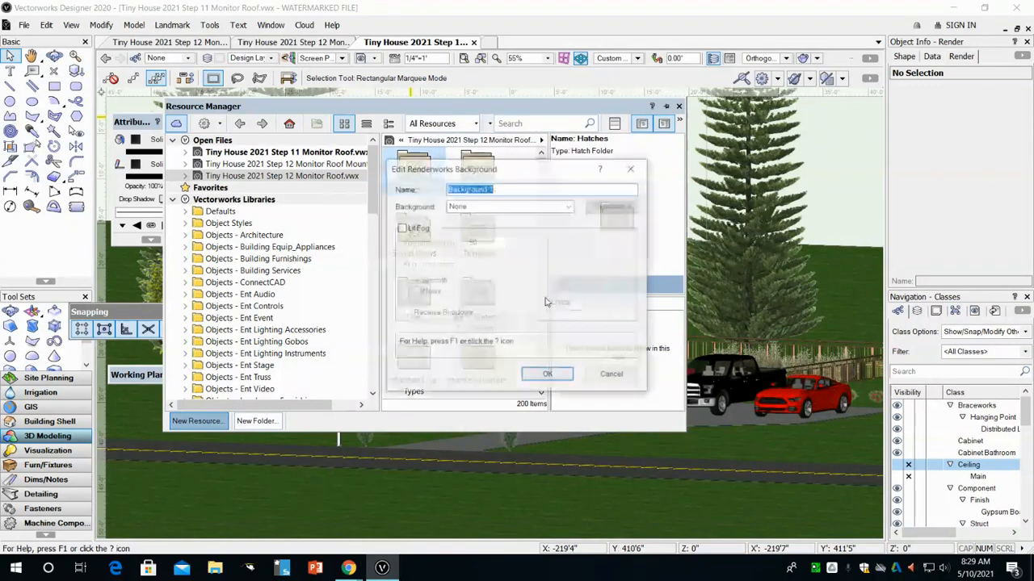
Step: Set the new background's type to Image and import Snow.jpg from the Desktop as its picture, keeping the default size
left_click(488, 208)
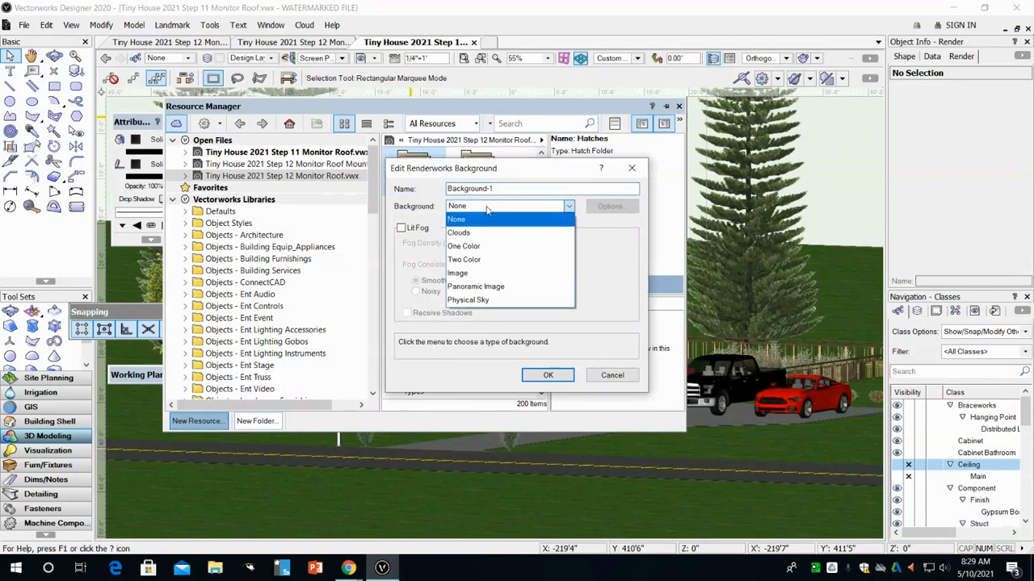
left_click(474, 275)
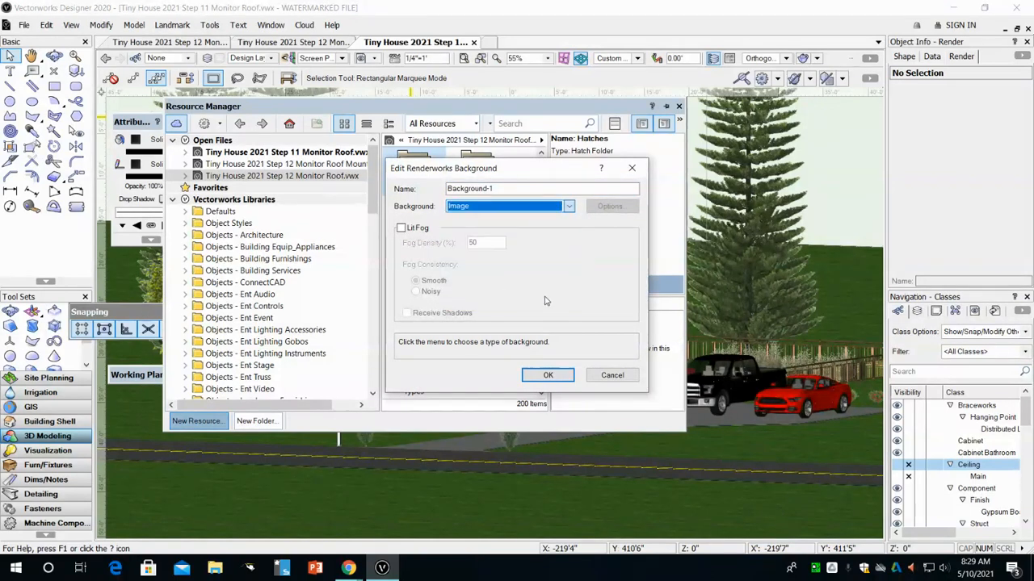
left_click(565, 374)
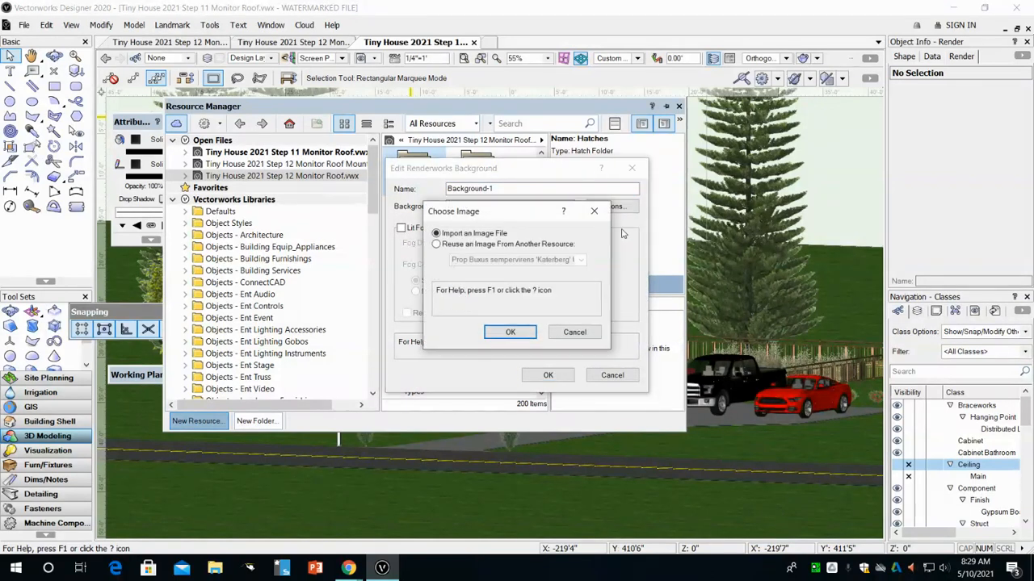
left_click(510, 332)
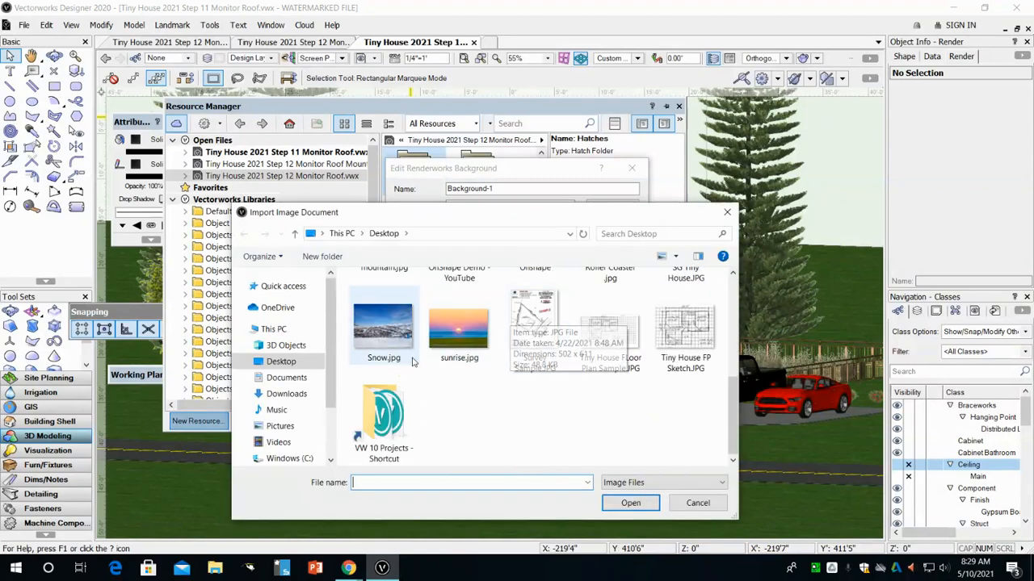
left_click(389, 332)
double_click(388, 332)
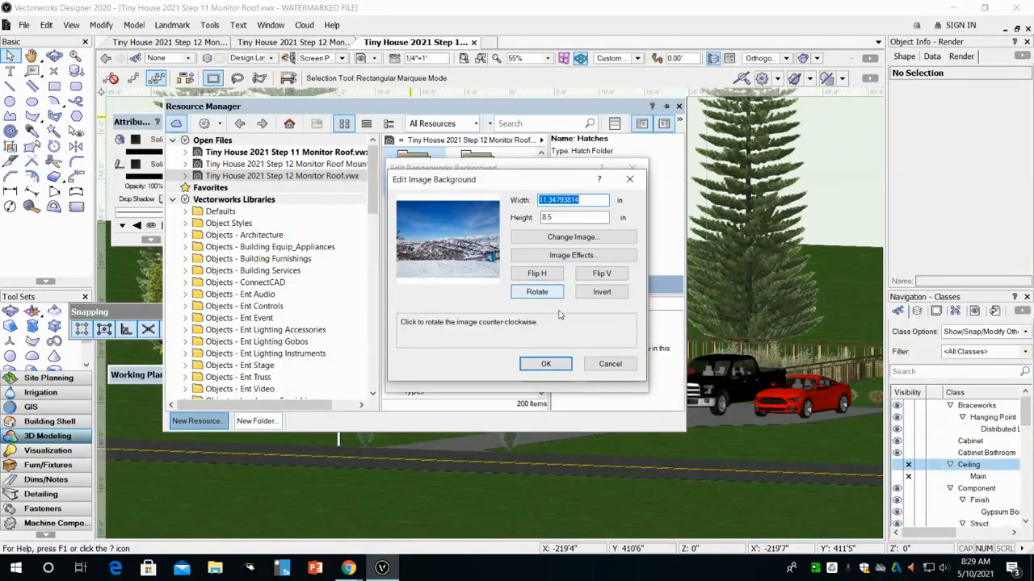
left_click(547, 367)
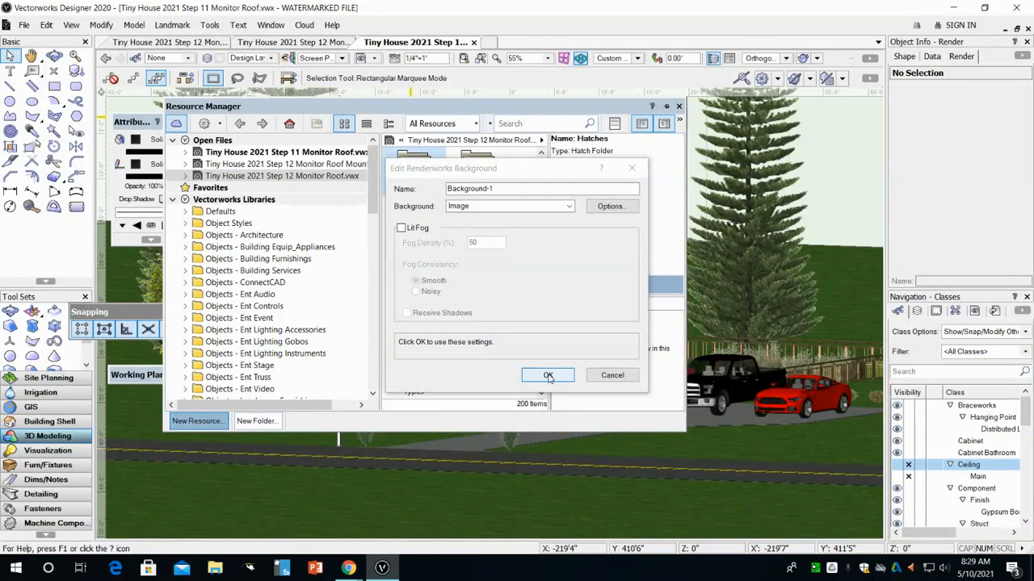
left_click(548, 376)
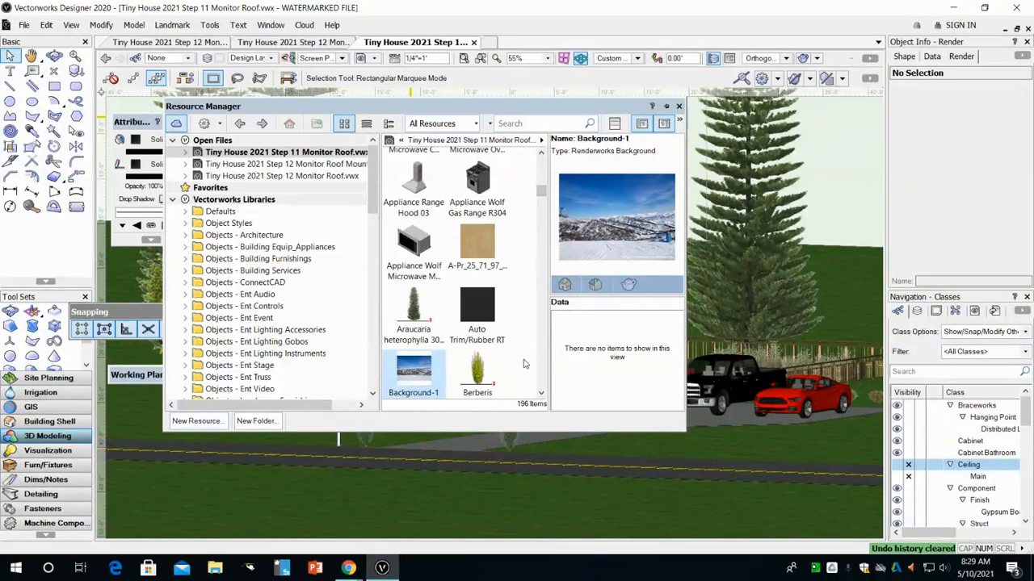
Step: Apply the snow image background to the scene, check its extent around the house, and restore saved view 1
right_click(413, 377)
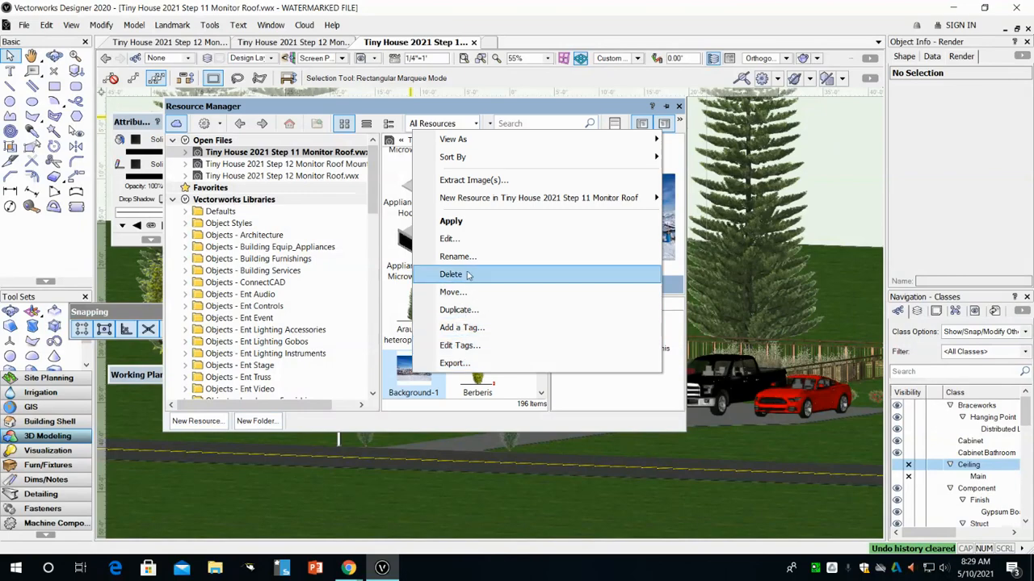
left_click(465, 222)
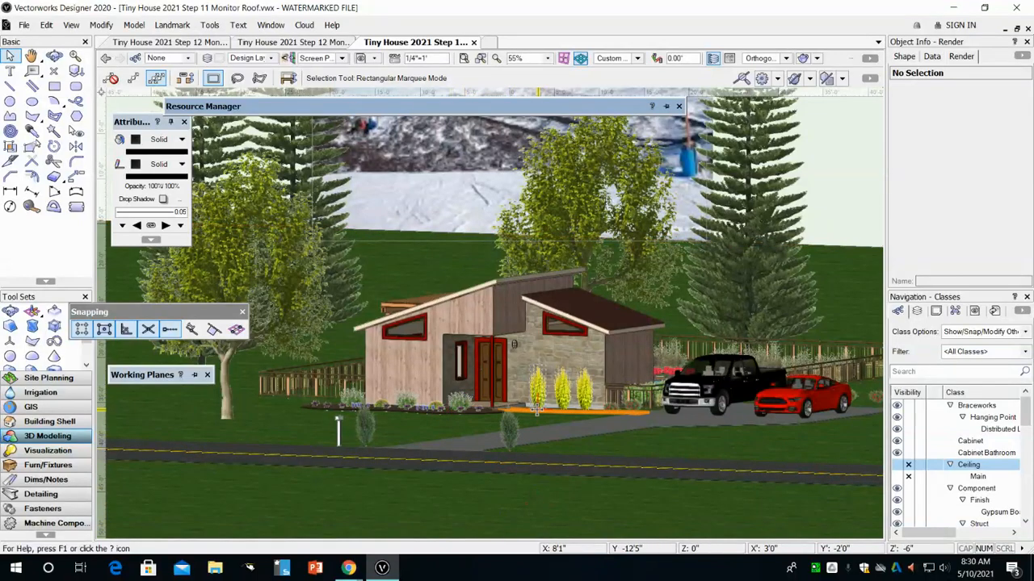
scroll(539, 412, "down", 2)
scroll(539, 412, "down", 1)
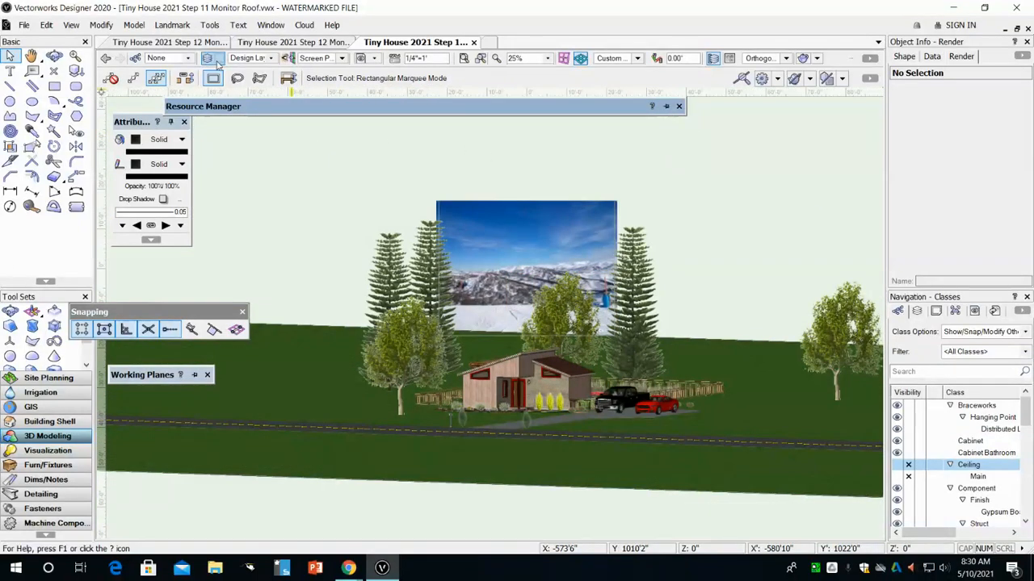
left_click(374, 62)
left_click(387, 121)
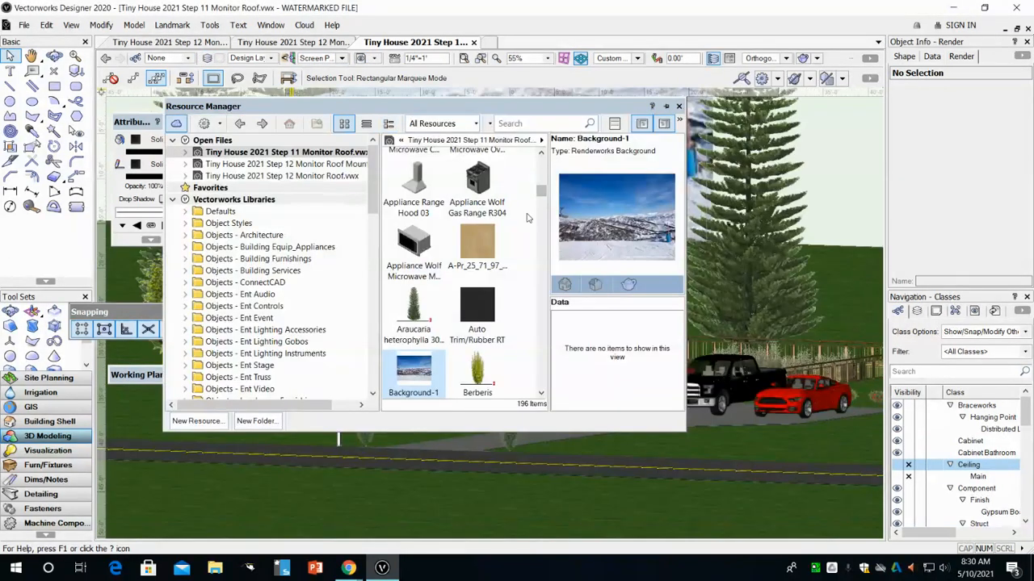
Step: Edit the snow background's image options to set its width to 30 in and check its coverage behind the house
right_click(408, 377)
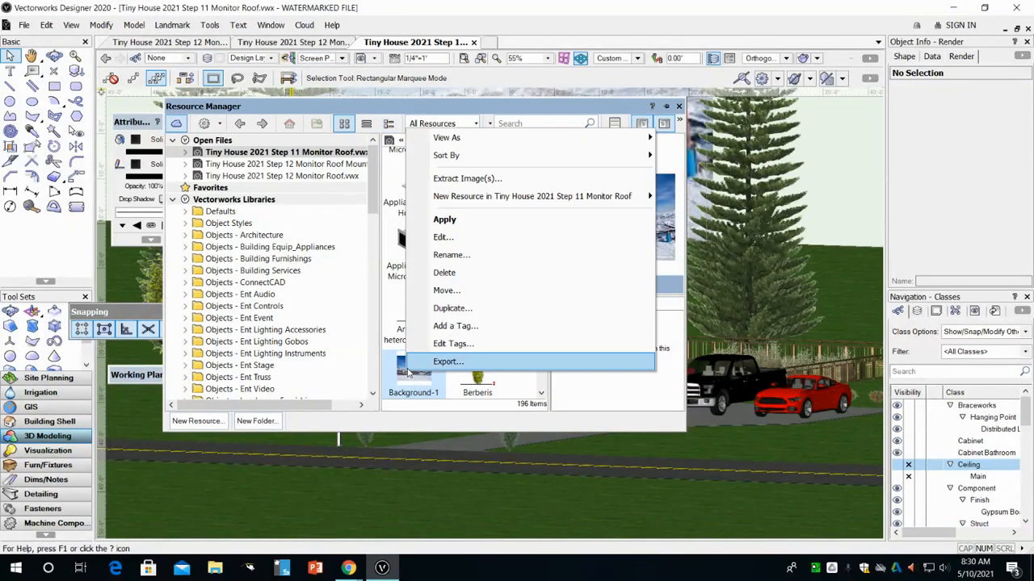
left_click(454, 239)
left_click(541, 306)
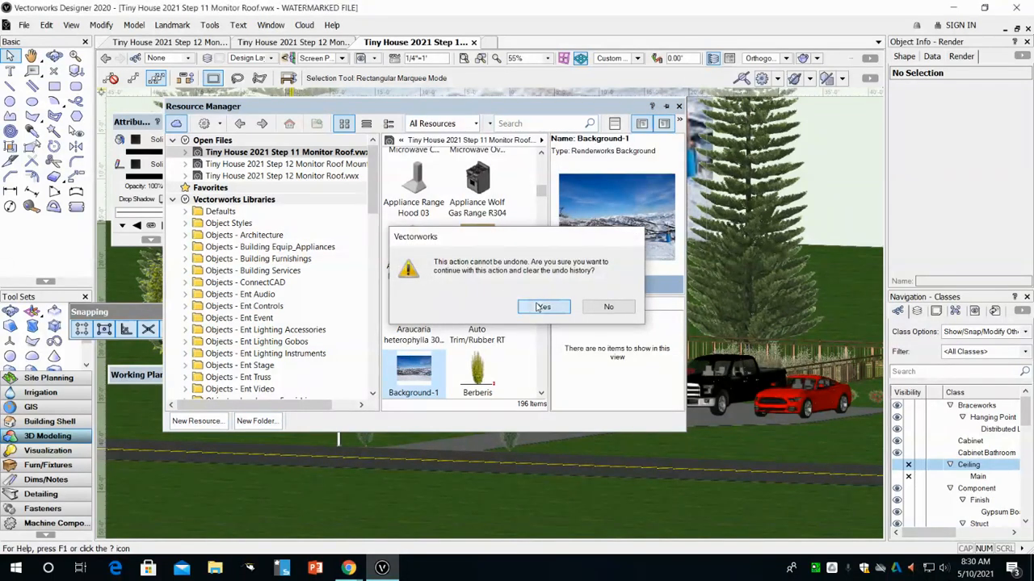
left_click(610, 207)
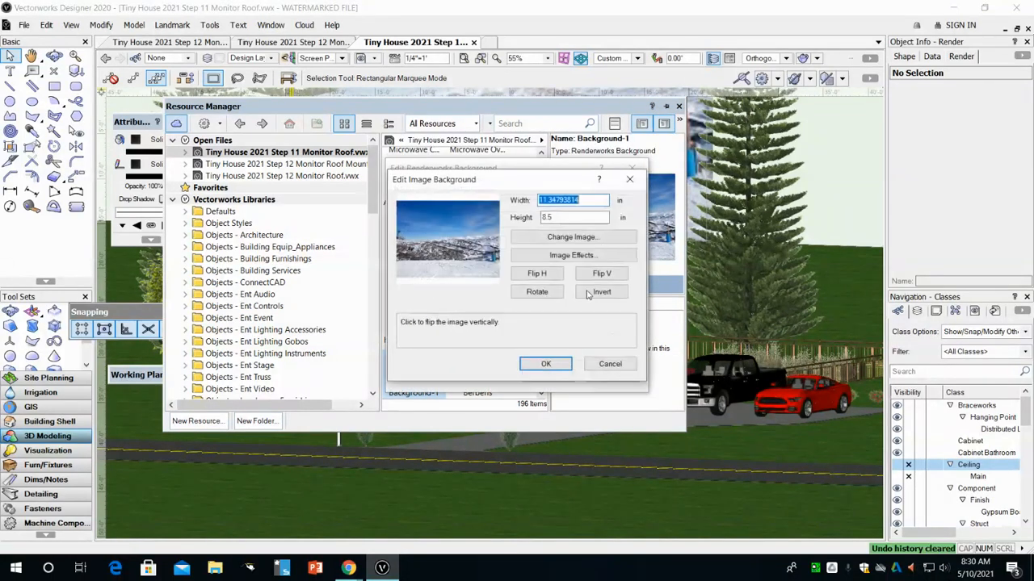
left_click(575, 200)
double_click(570, 201)
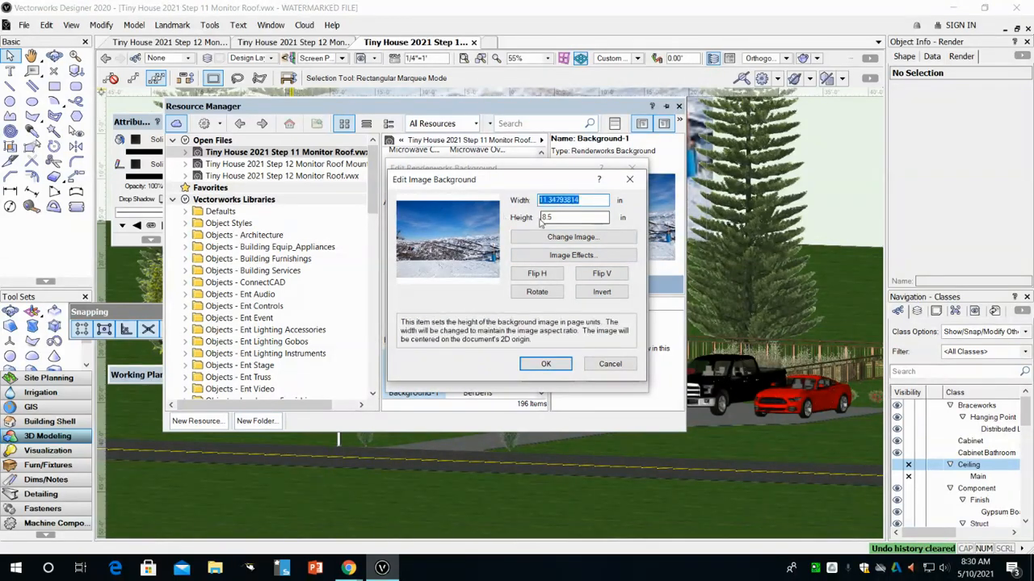
type("30")
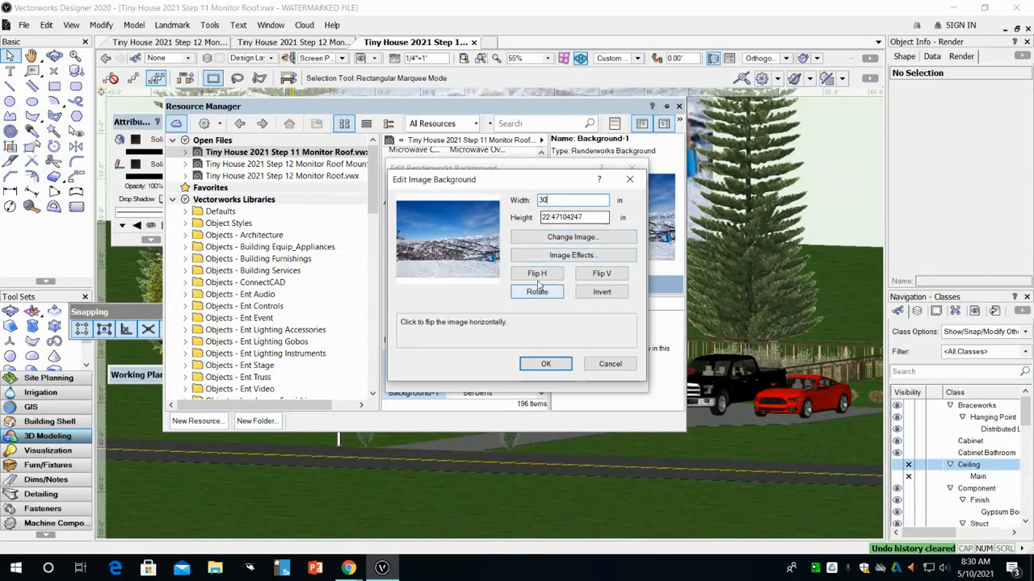
left_click(546, 364)
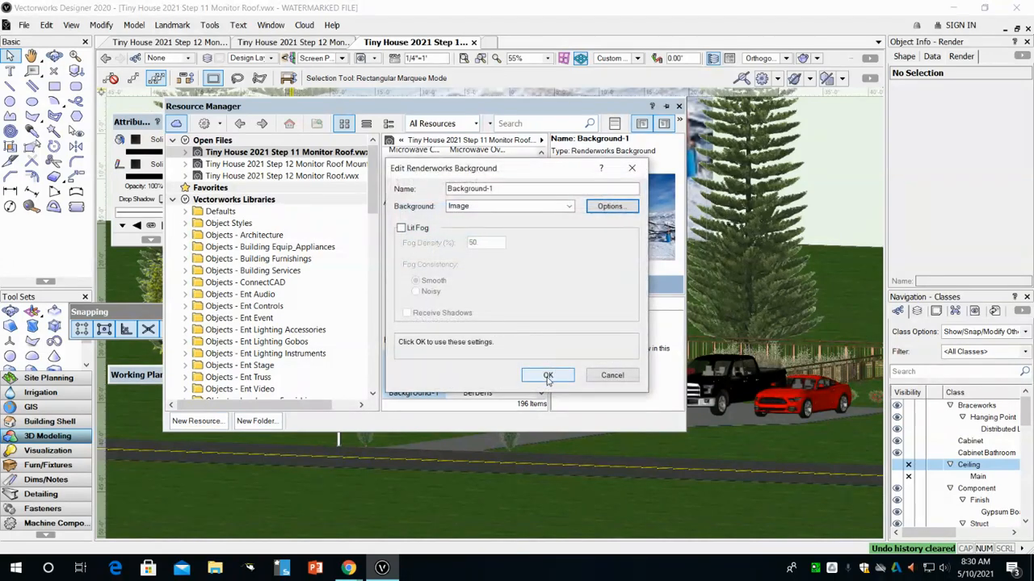
left_click(546, 374)
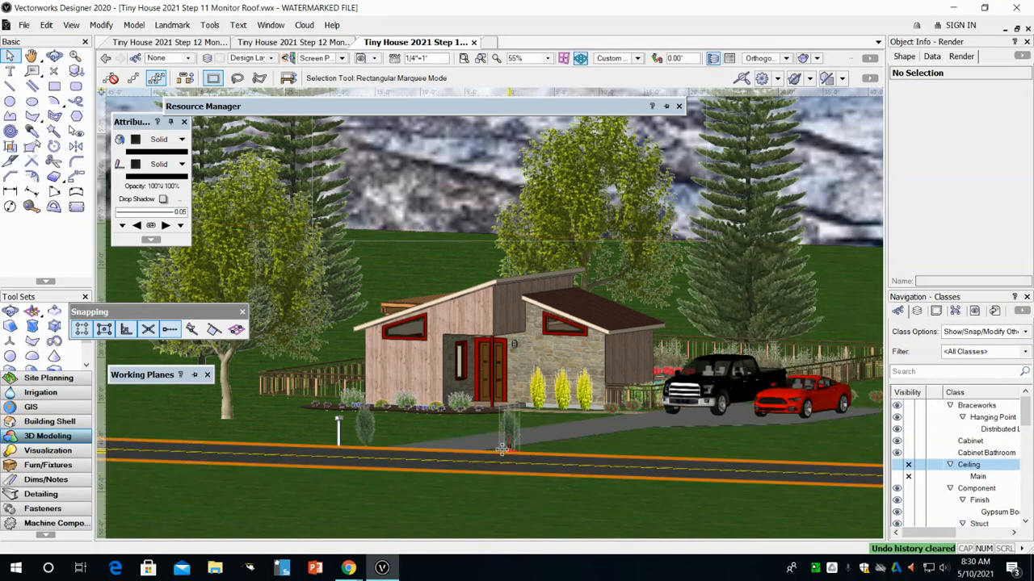
scroll(513, 432, "down", 5)
scroll(513, 432, "up", 2)
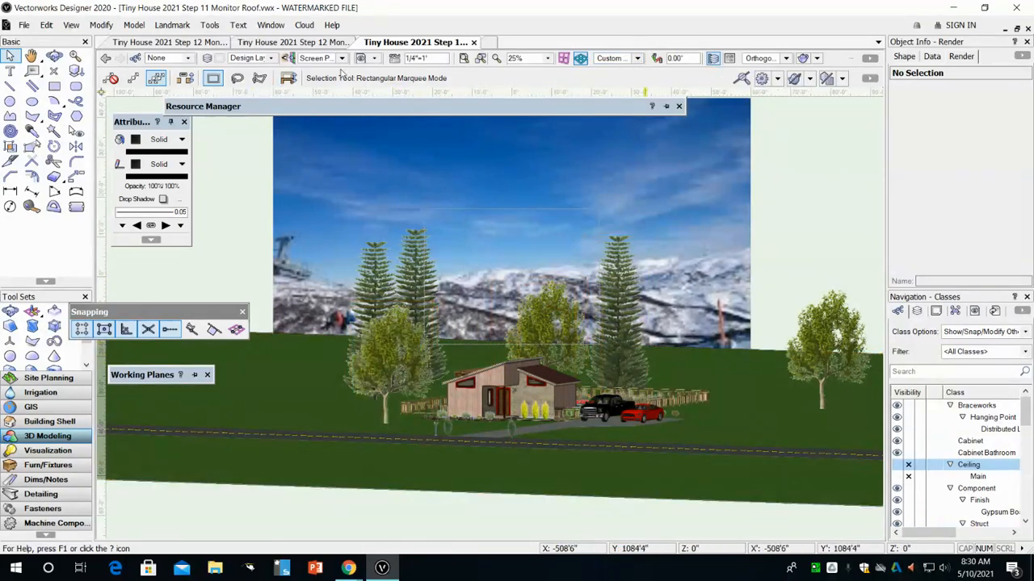
Step: Restore saved view 1 and draw a horizontal line about 52'7" long across the scene near the top of the house roof
left_click(375, 59)
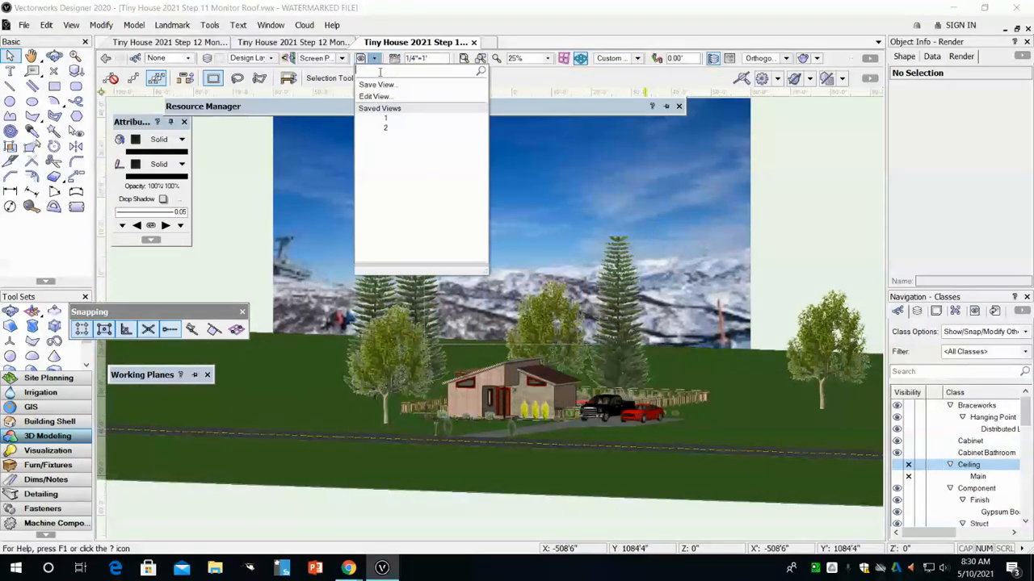
left_click(386, 120)
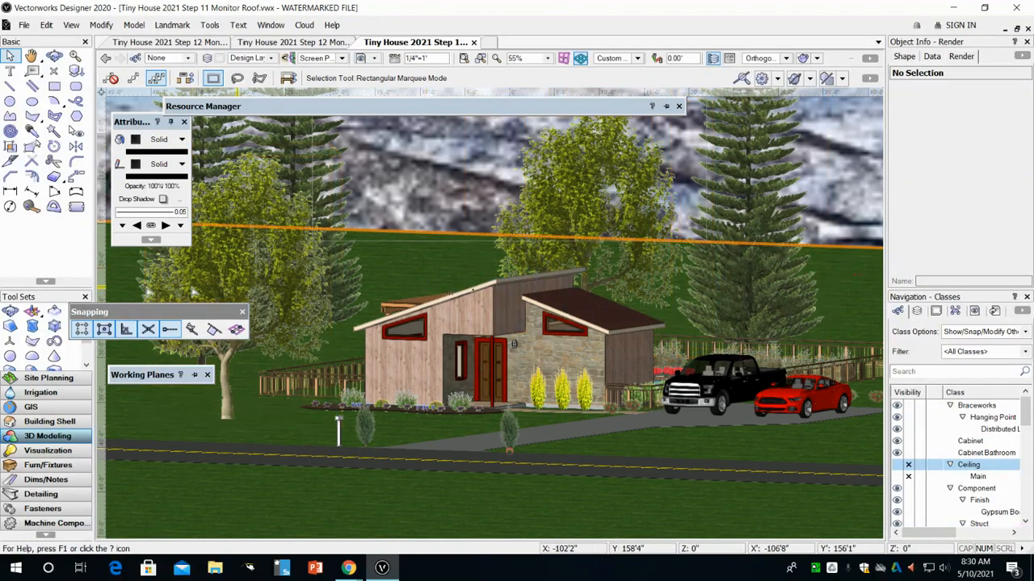
left_click(10, 87)
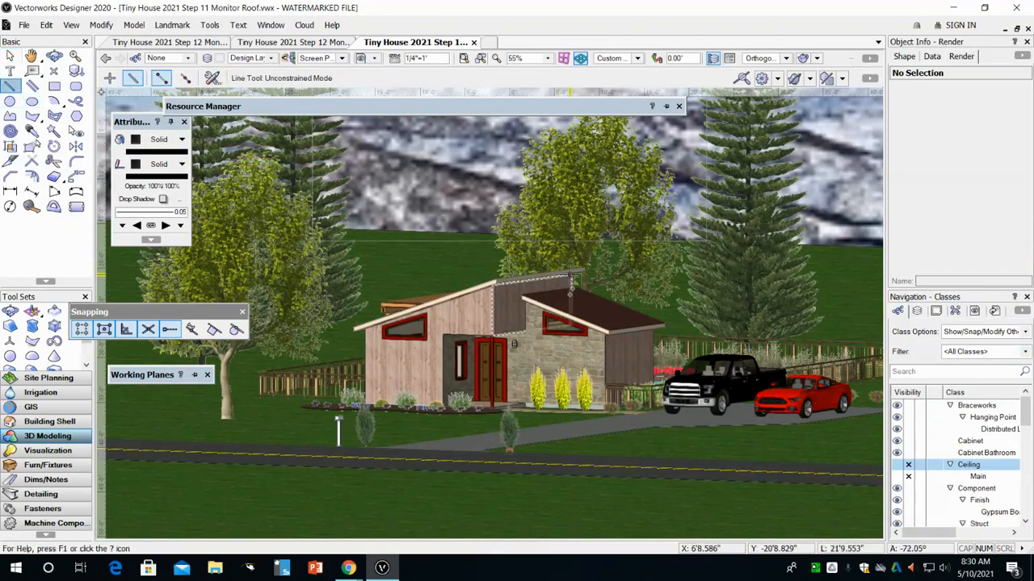
left_click(376, 277)
left_click(846, 277)
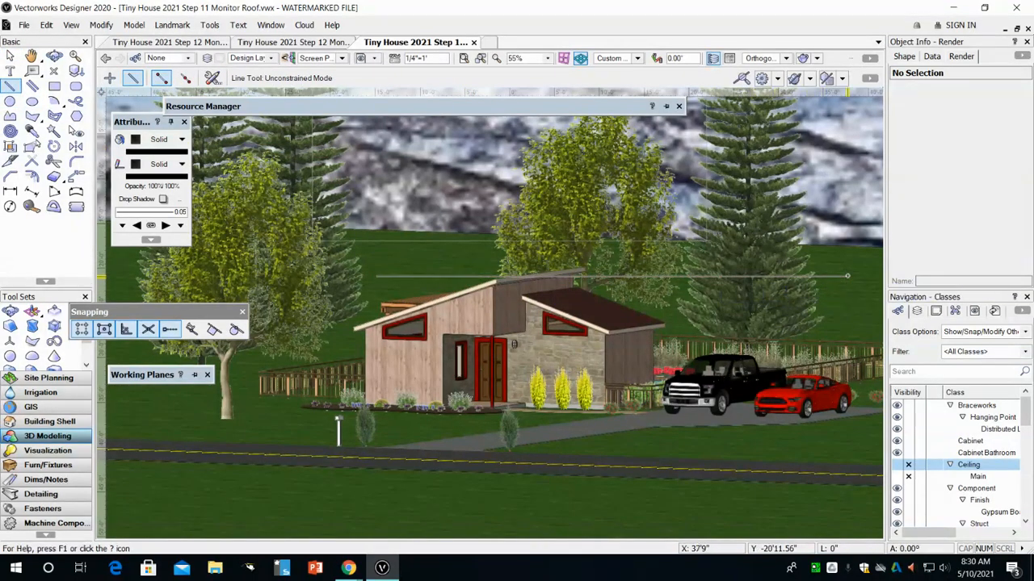
Step: Set the horizontal line's length to 1000' and check that it extends past both sides of the ground
left_click(905, 57)
left_click(904, 174)
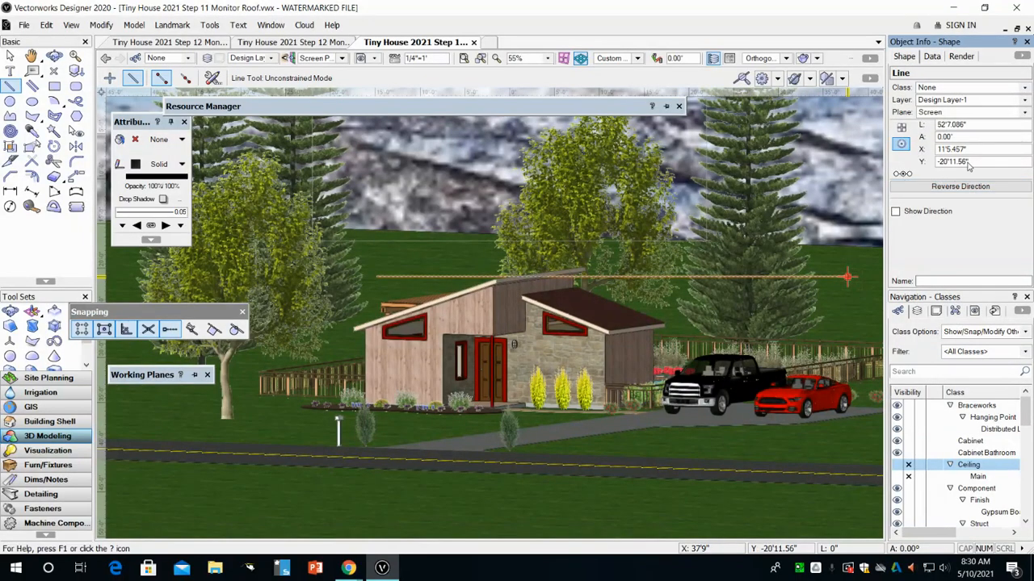
left_click(981, 125)
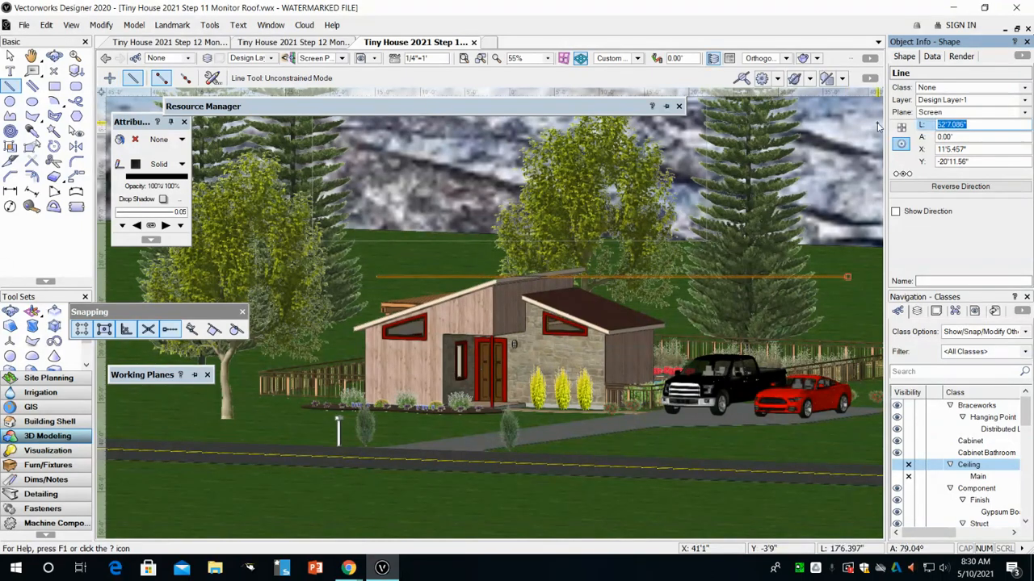
type("1000")
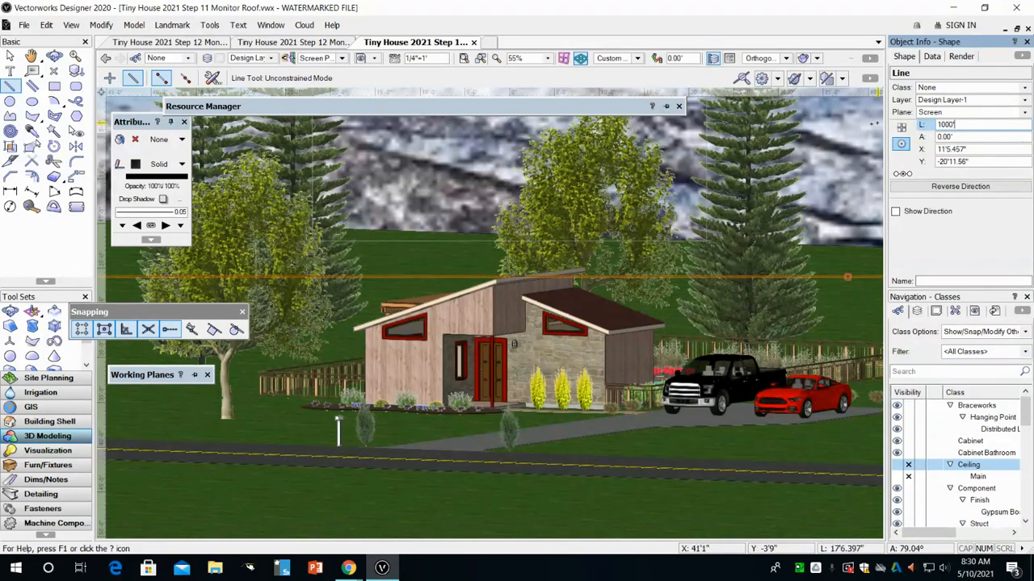
key("Return")
scroll(693, 282, "down", 6)
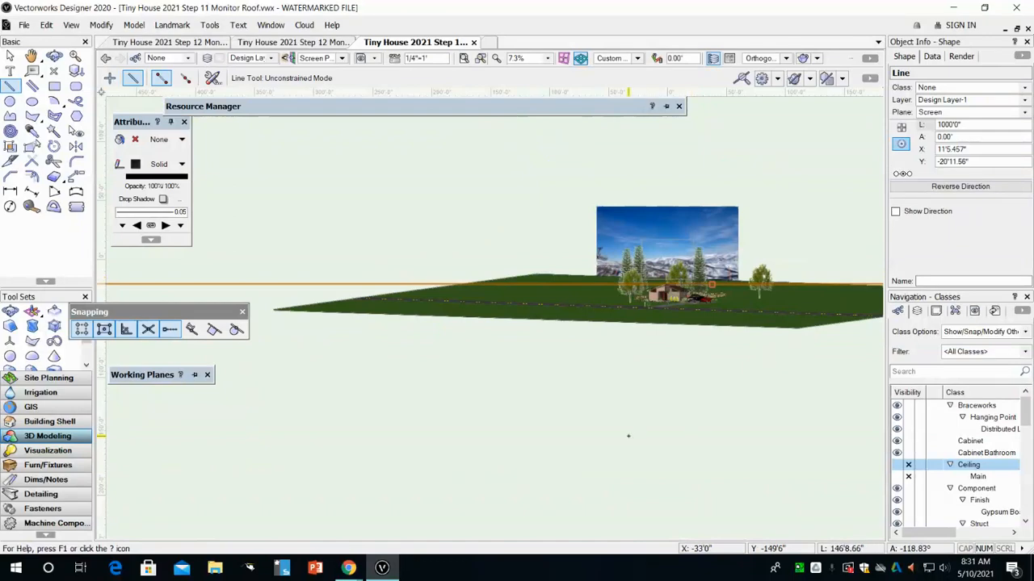
scroll(683, 460, "down", 3)
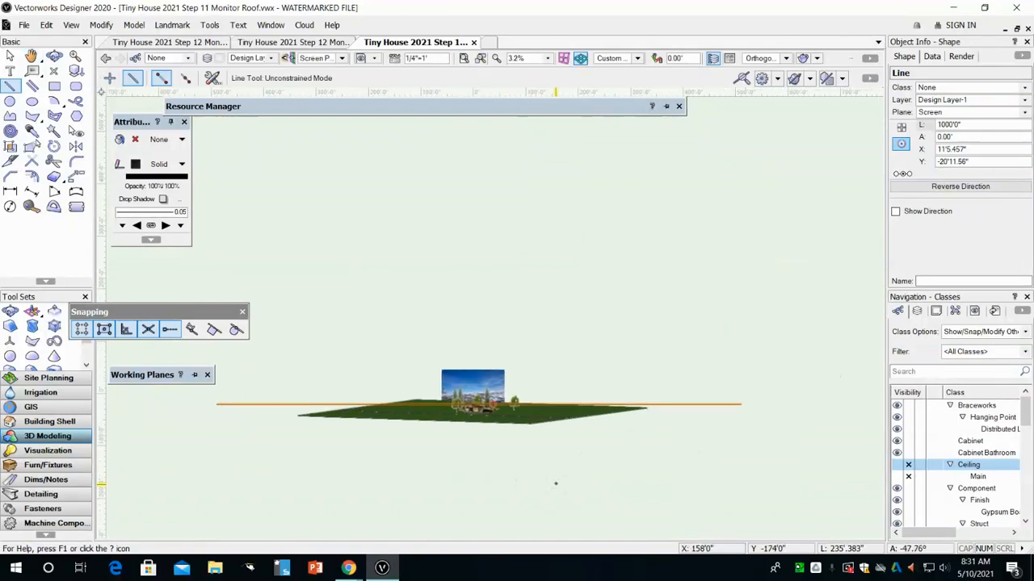
scroll(488, 470, "up", 4)
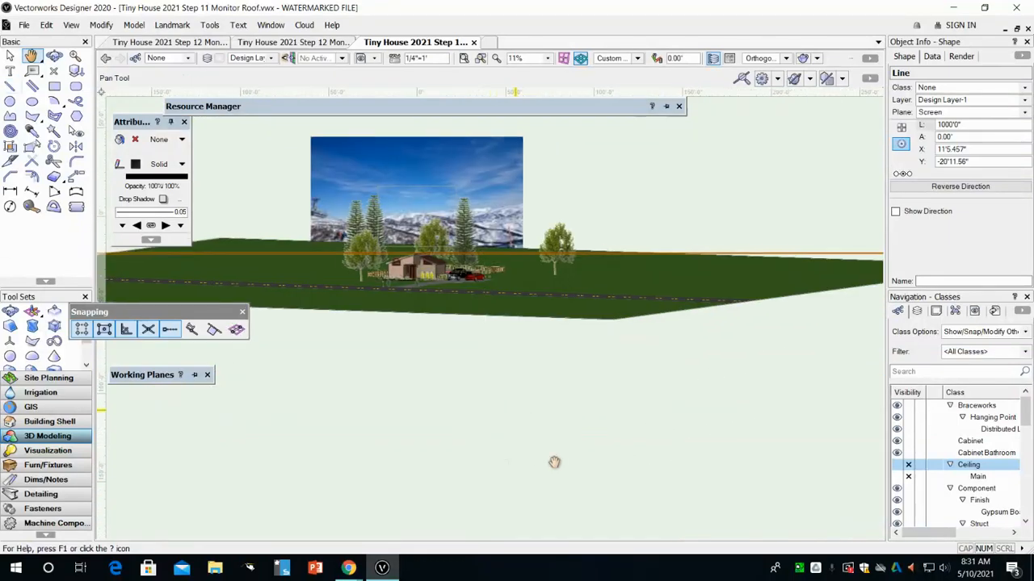
middle_click_drag(554, 462, 588, 483)
scroll(645, 442, "up", 1)
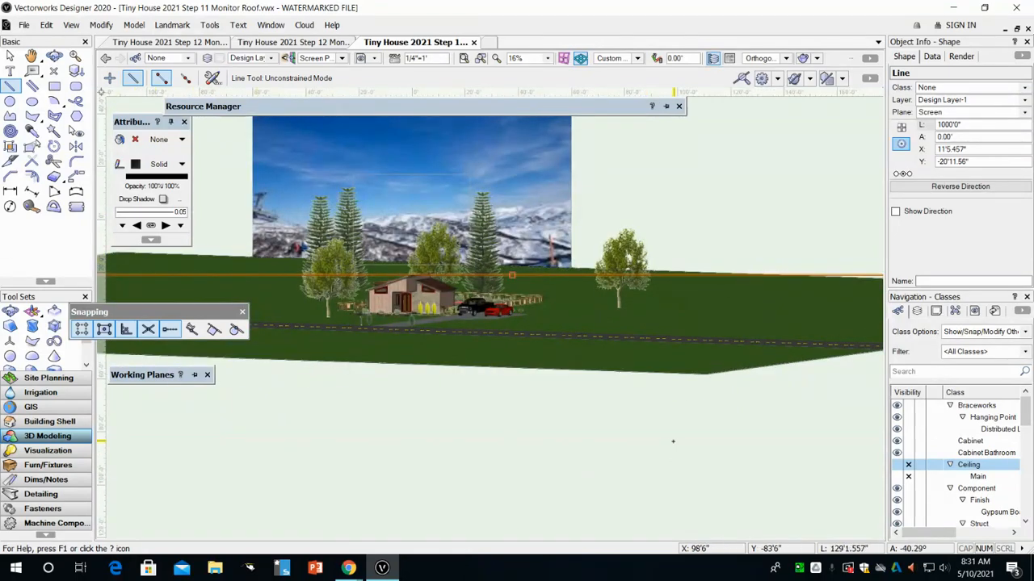
Step: Select the green ground extrude and split it along the horizontal line using the Split tool's Line Split mode
left_click(10, 55)
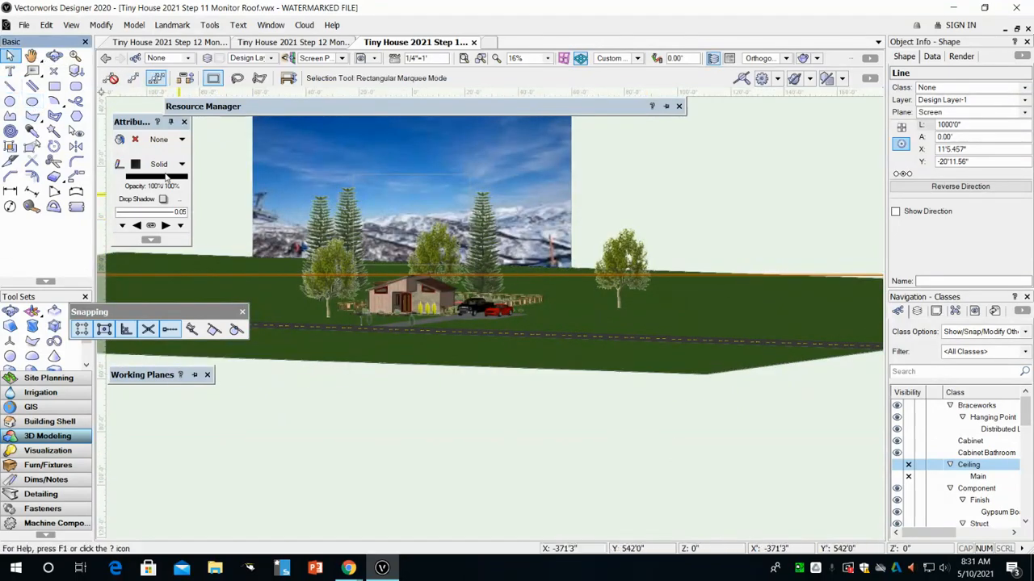
left_click(677, 372)
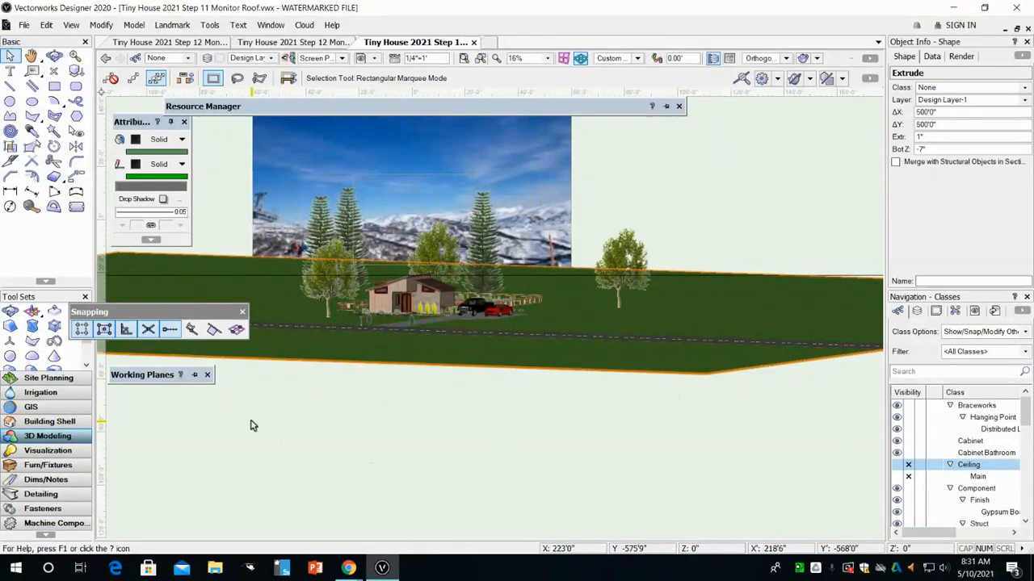
scroll(425, 449, "down", 2)
scroll(533, 492, "down", 2)
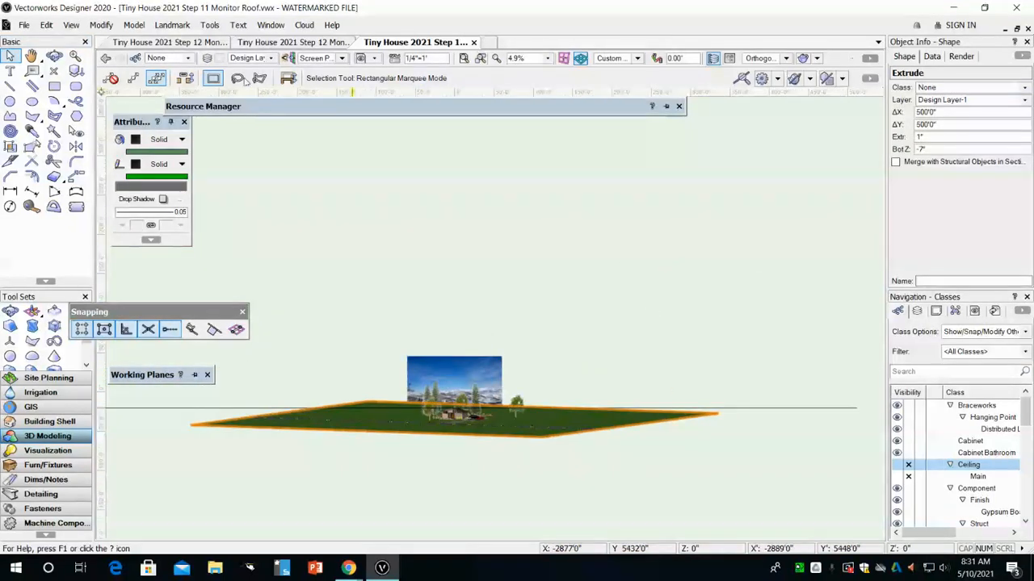
left_click(11, 161)
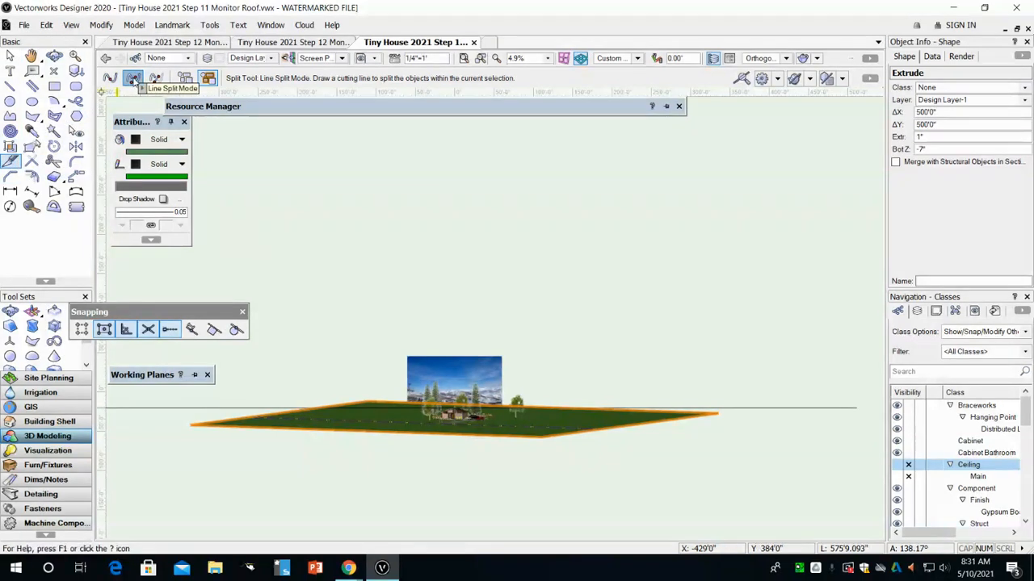
left_click(856, 408)
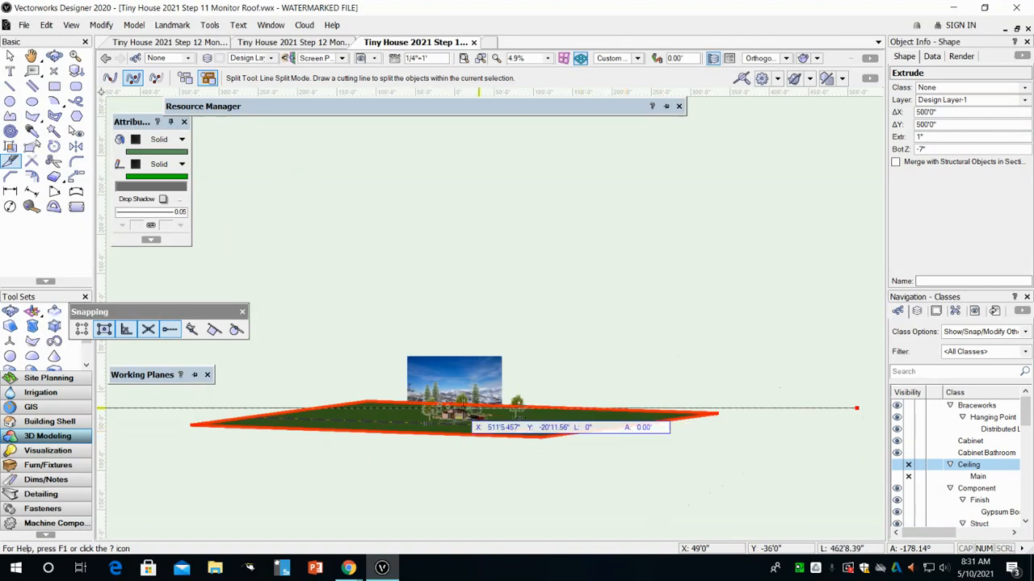
left_click(202, 407)
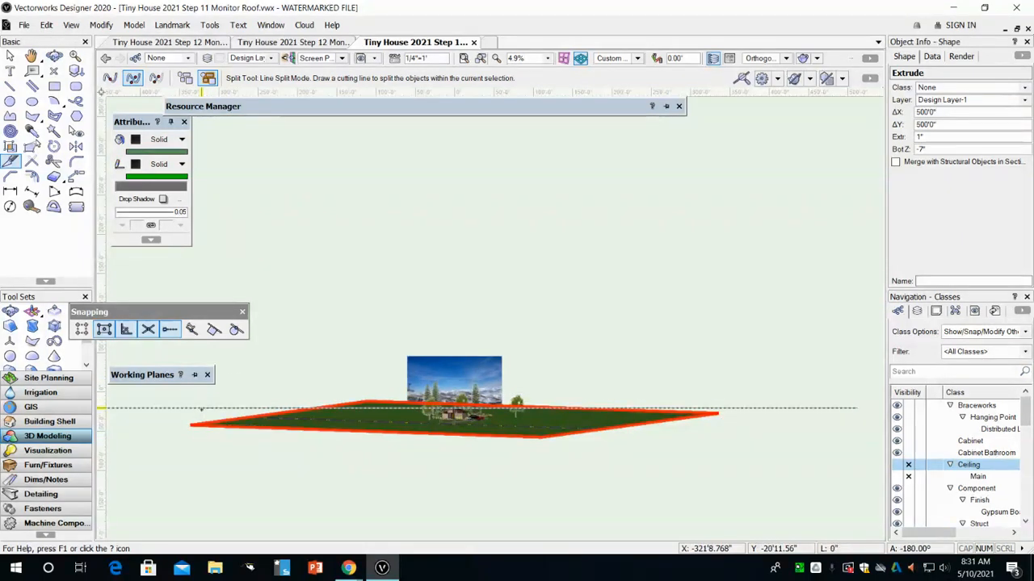
Step: Delete the section of the split ground that lies behind the horizontal line
left_click(10, 55)
left_click(363, 362)
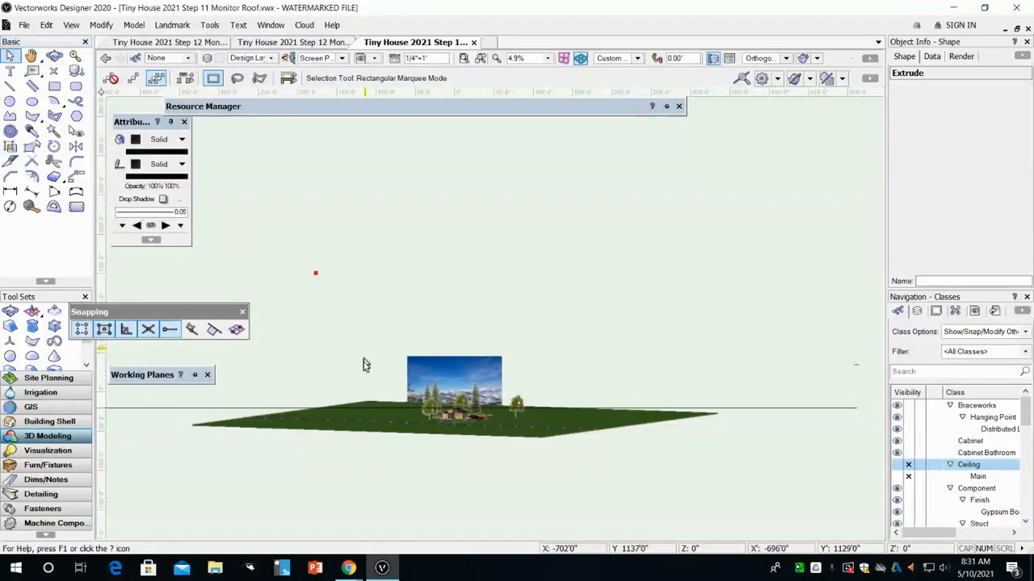
left_click(367, 395)
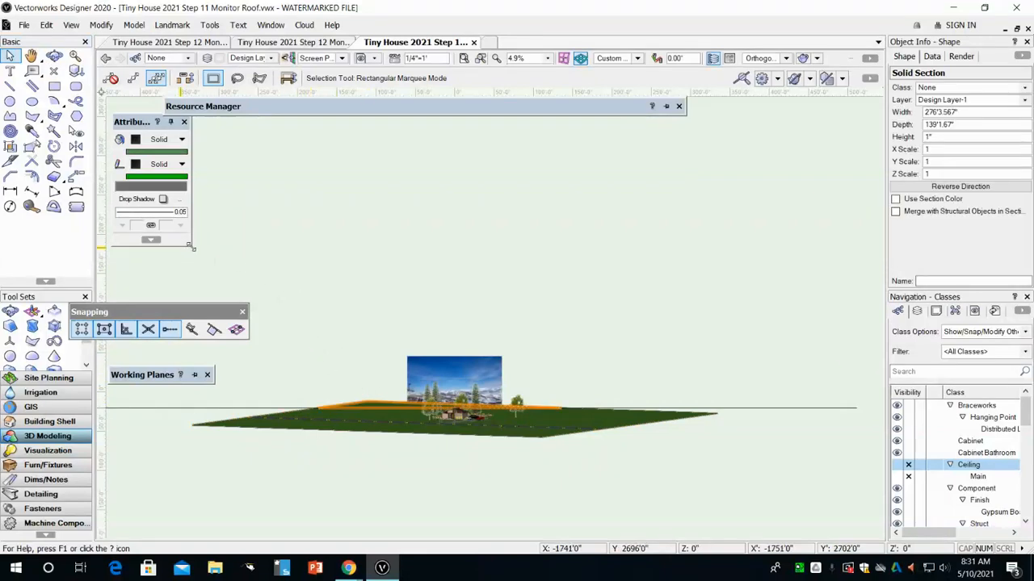
left_click(283, 326)
scroll(451, 417, "up", 5)
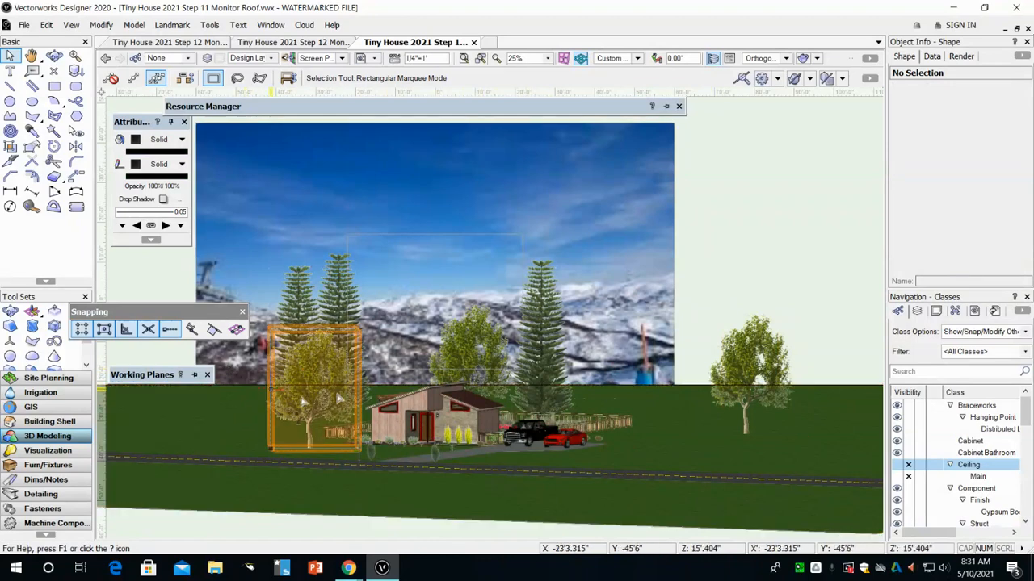
Step: Set the remaining ground section's texture to None and its fill color to white
left_click(848, 404)
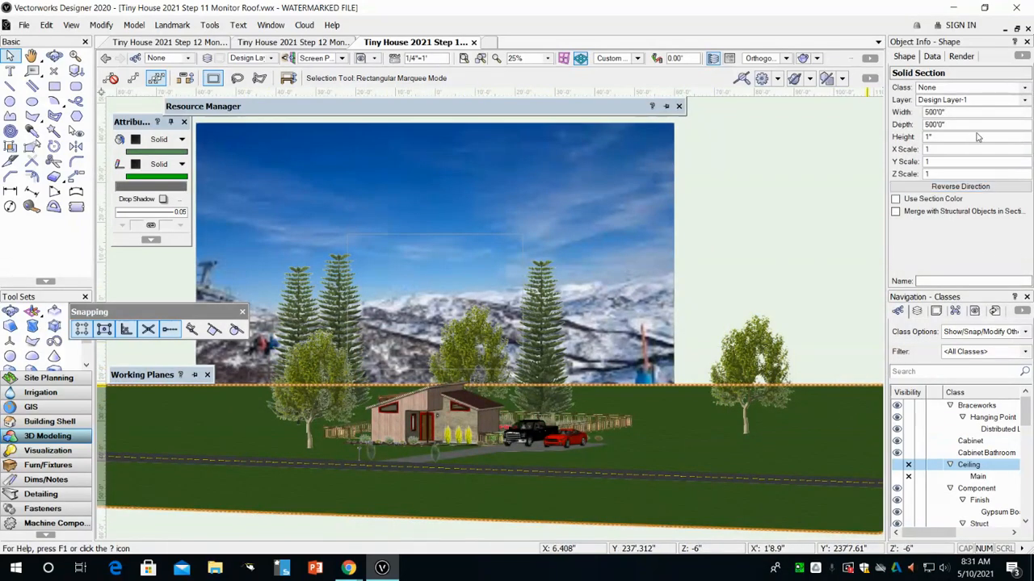
left_click(963, 57)
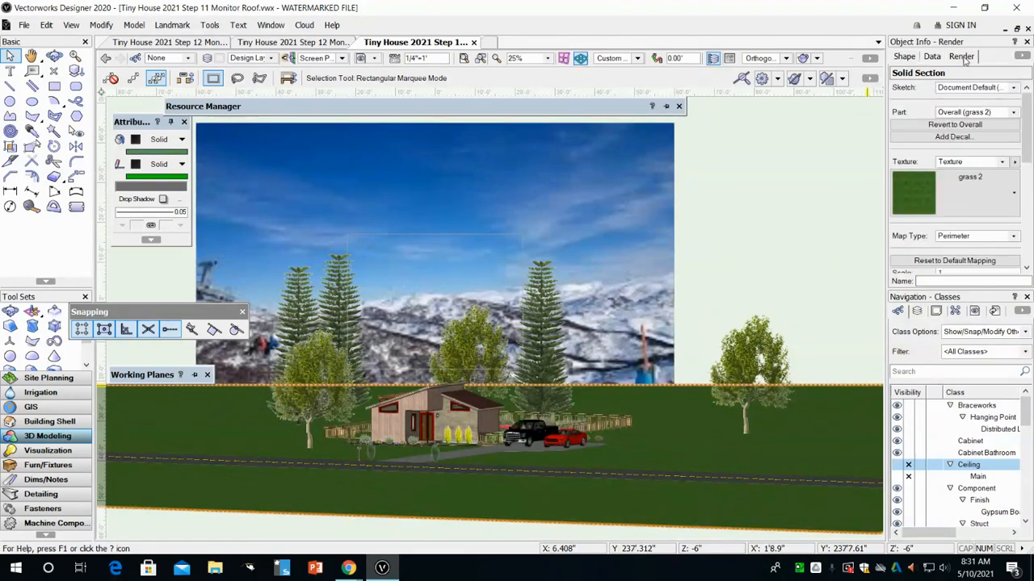
left_click(1000, 162)
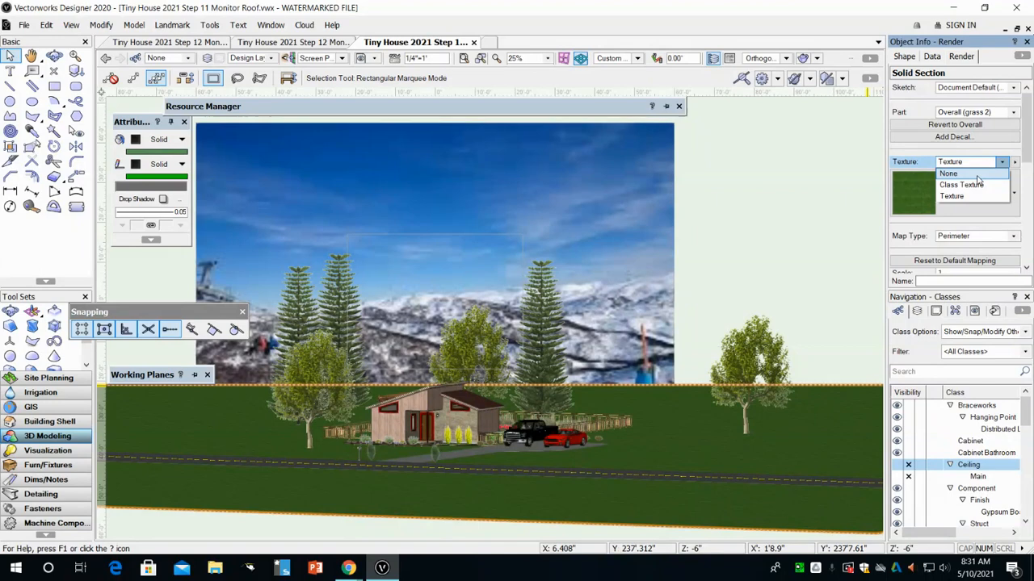
left_click(975, 174)
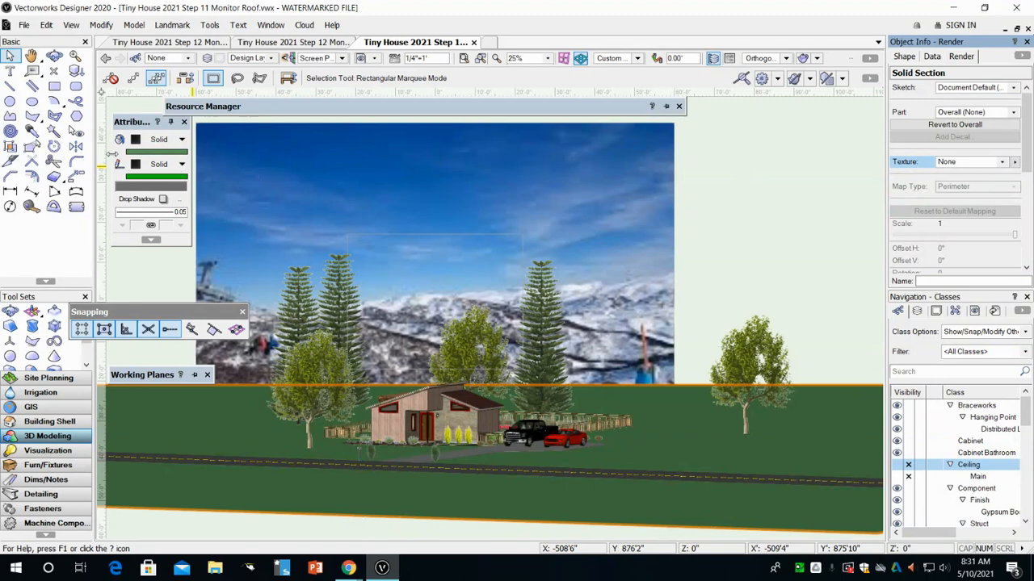
left_click(143, 153)
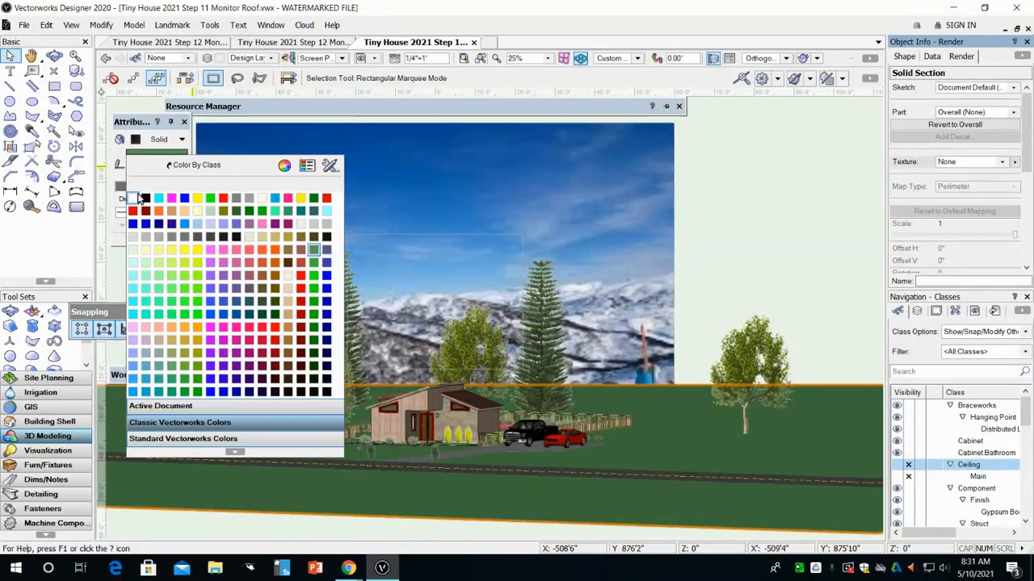
left_click(303, 227)
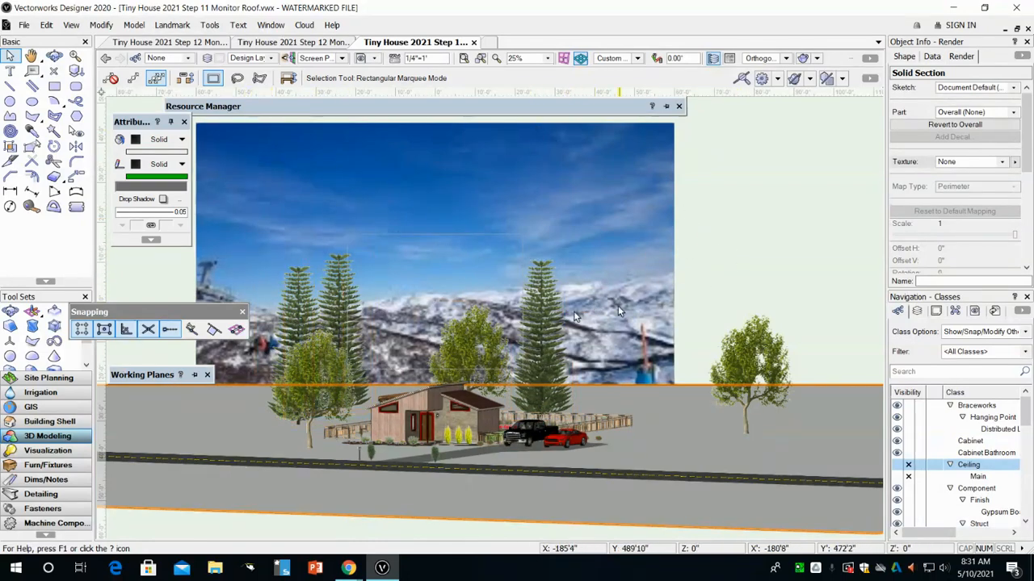
Step: Examine how the white ground meets the snowy background from closer and lower angles around the house
scroll(493, 336, "up", 2)
middle_click_drag(492, 339, 629, 164)
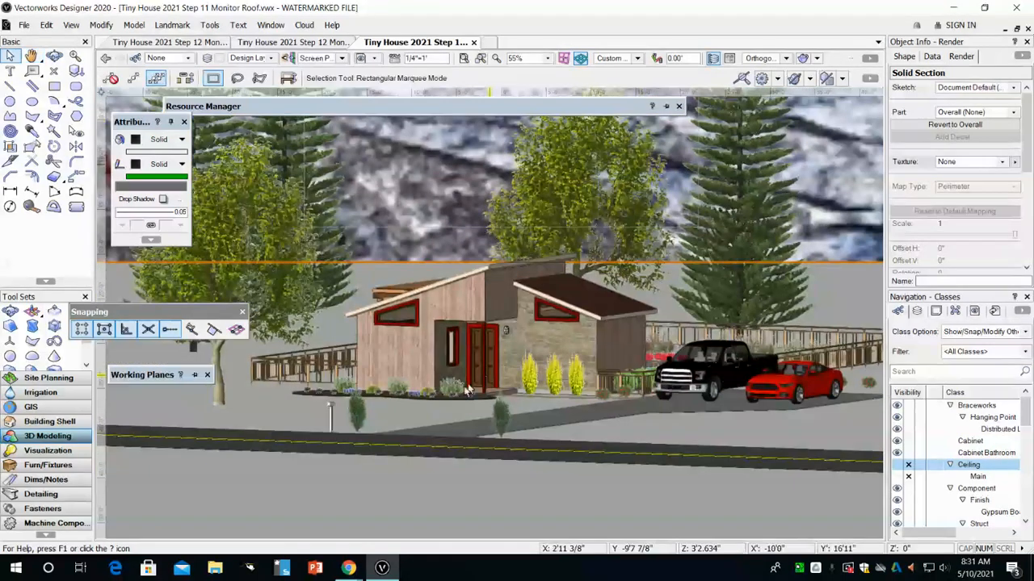
scroll(448, 511, "down", 1)
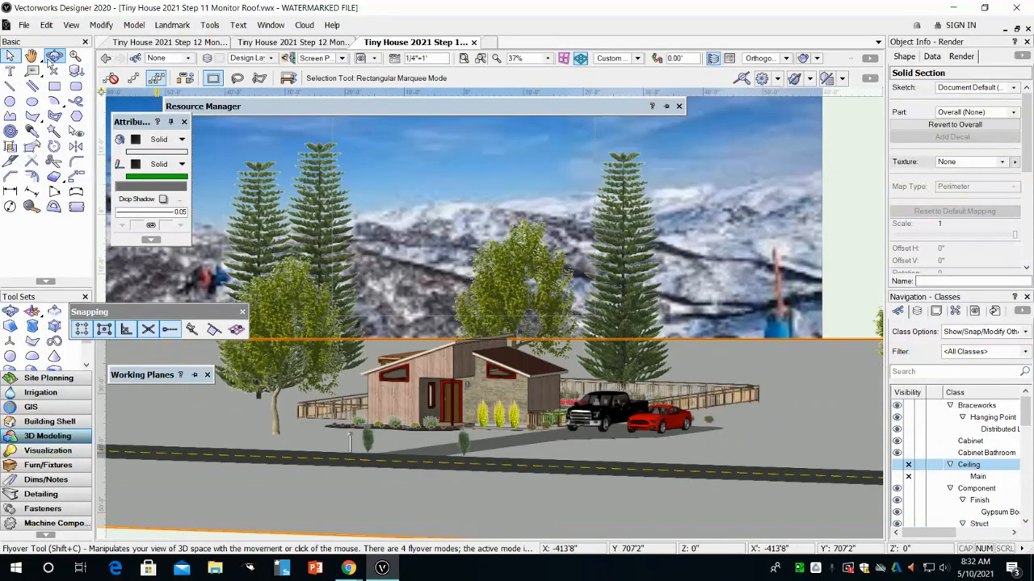
left_click(55, 55)
left_click_drag(427, 491, 436, 472)
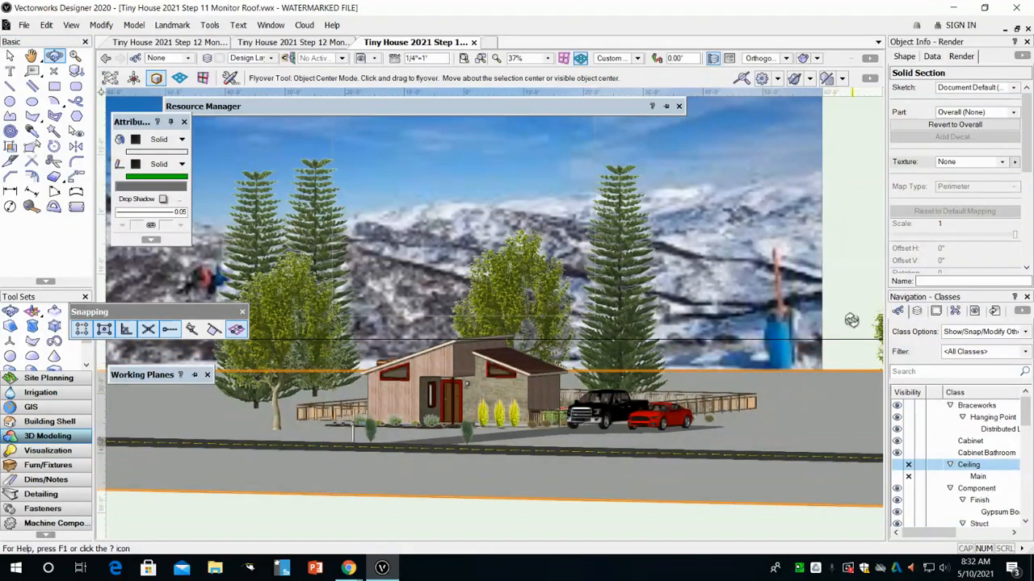
key("ctrl+r")
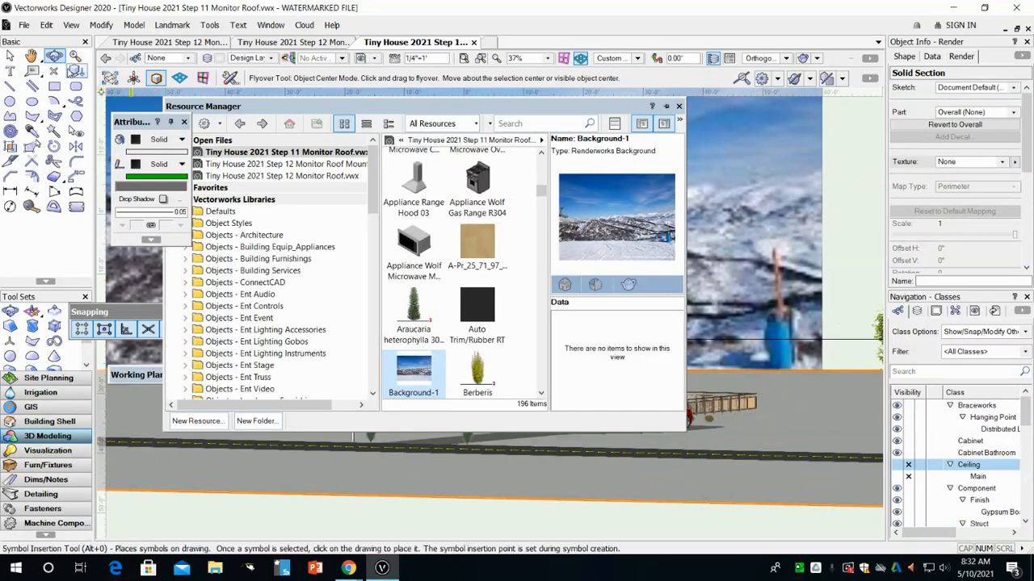
key("x")
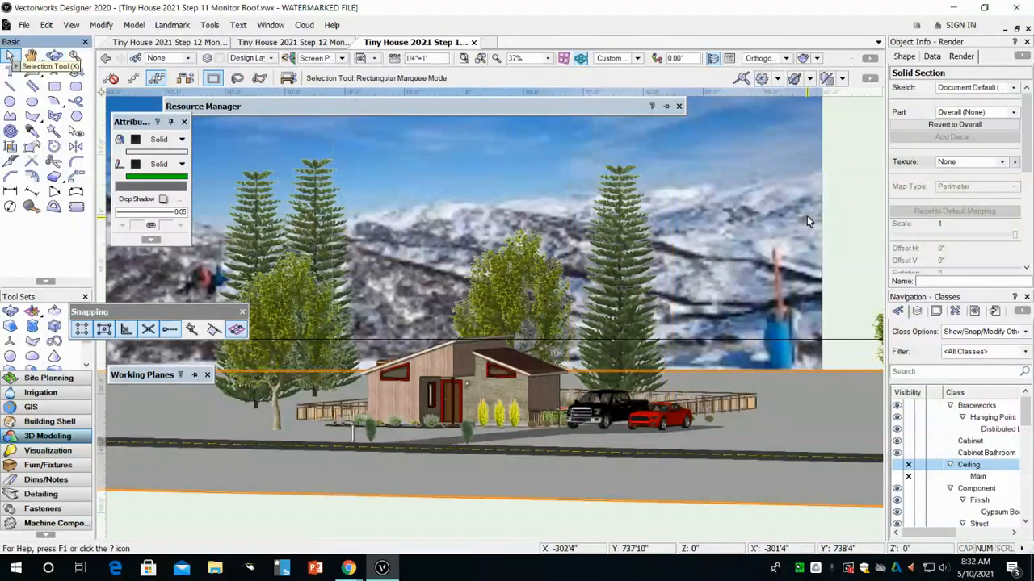
left_click(873, 202)
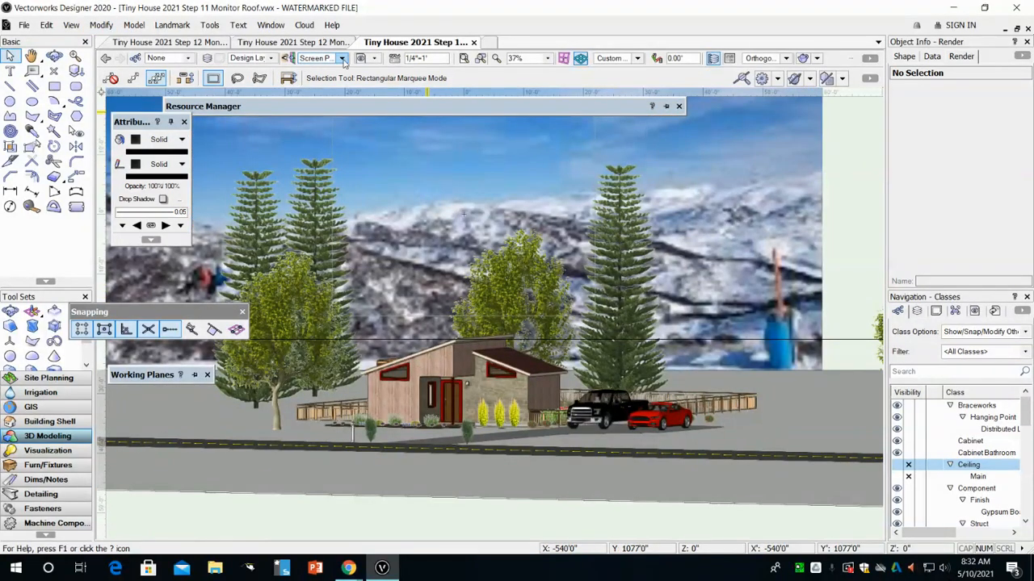
Step: Restore saved view 1 and hide the page boundary in the page setup
left_click(373, 56)
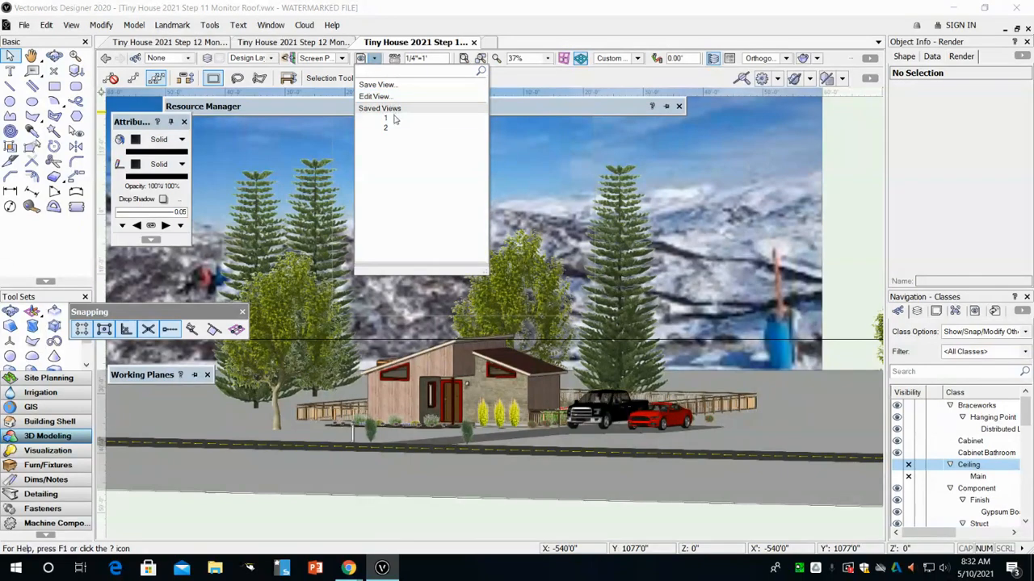
left_click(395, 123)
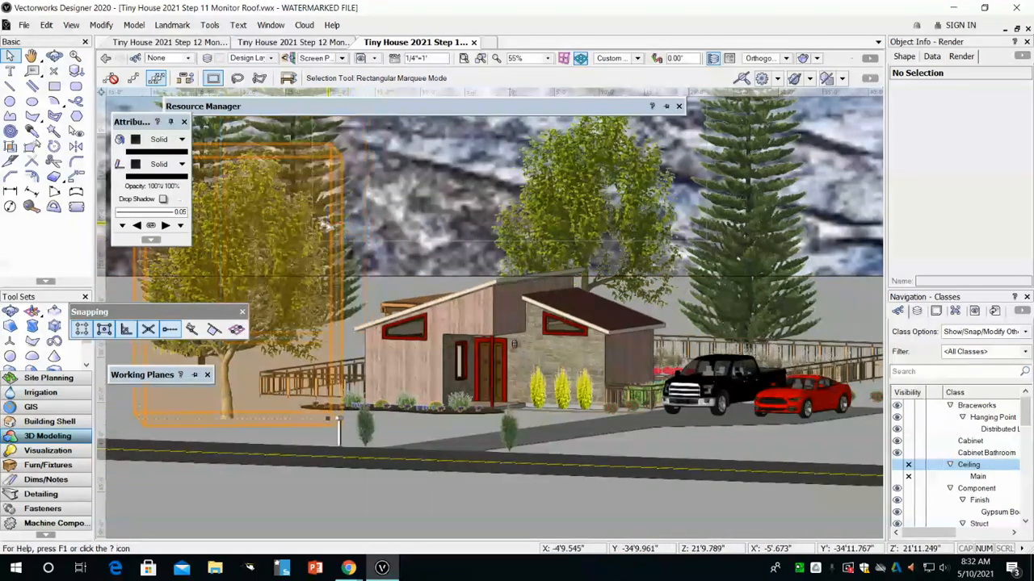
left_click(24, 25)
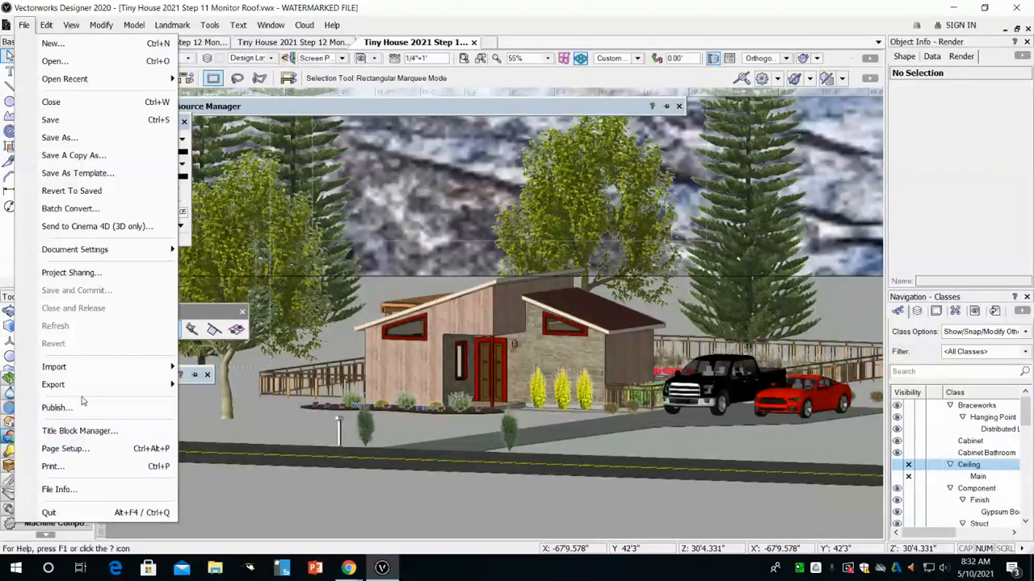
left_click(65, 449)
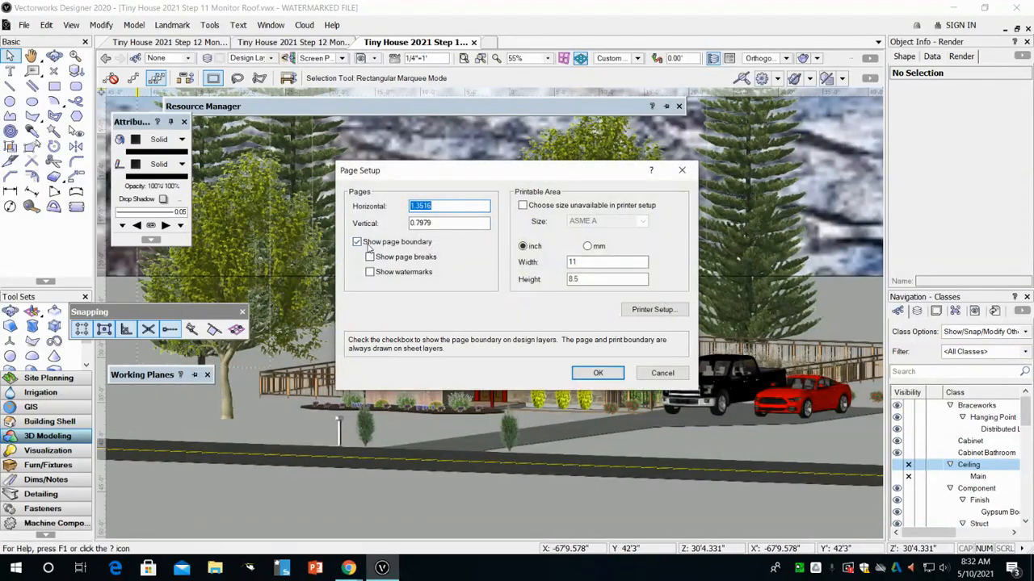
left_click(360, 242)
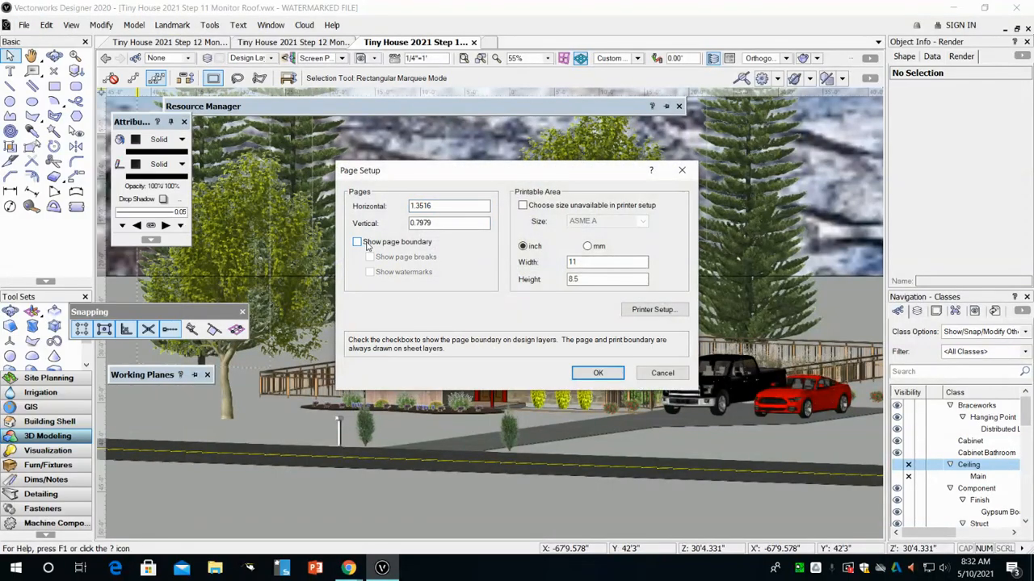
left_click(597, 373)
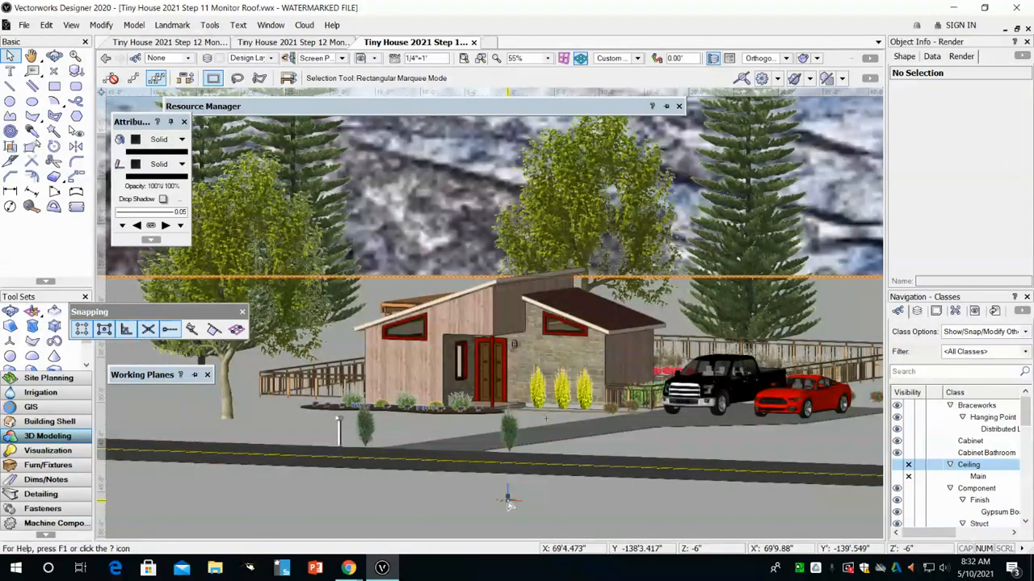
Step: Delete the remaining solid ground section under the house and road
scroll(509, 501, "down", 2)
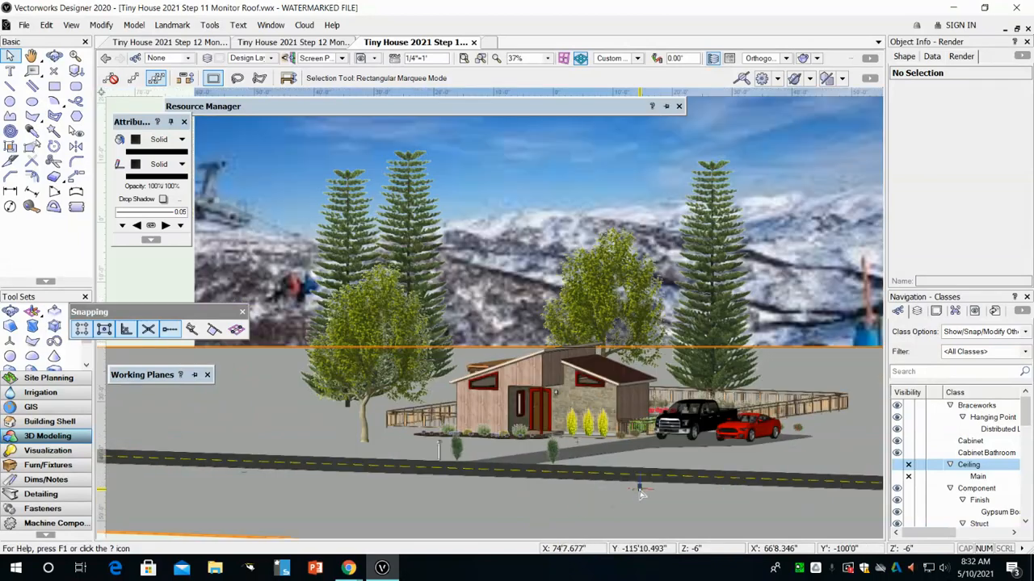
middle_click_drag(622, 485, 569, 462)
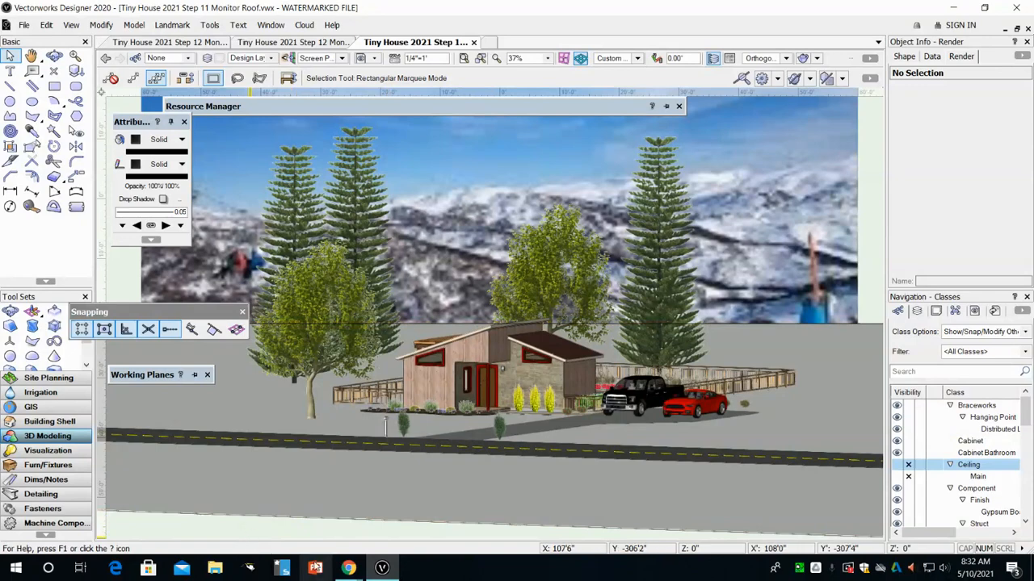
left_click(378, 517)
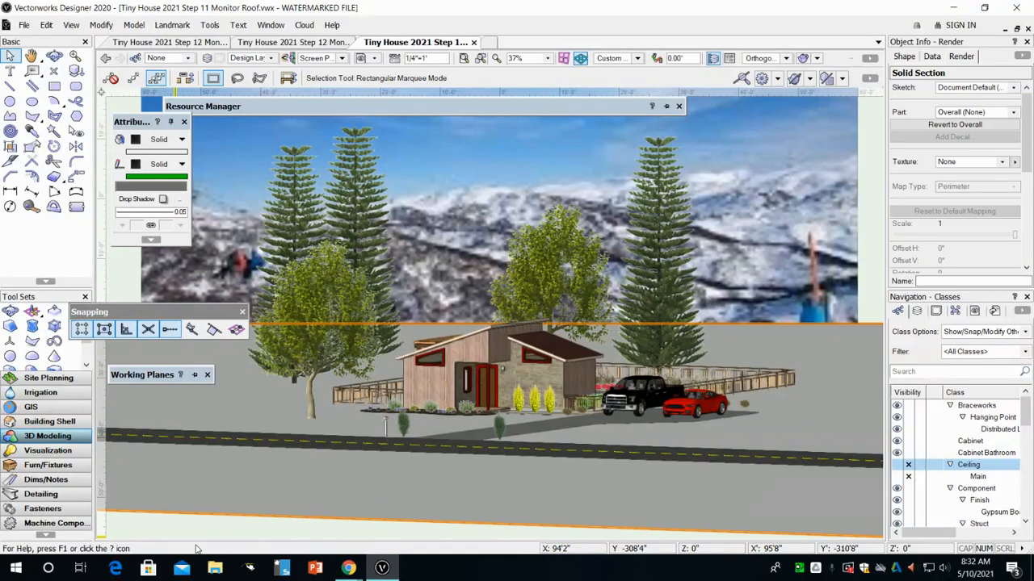
key("Delete")
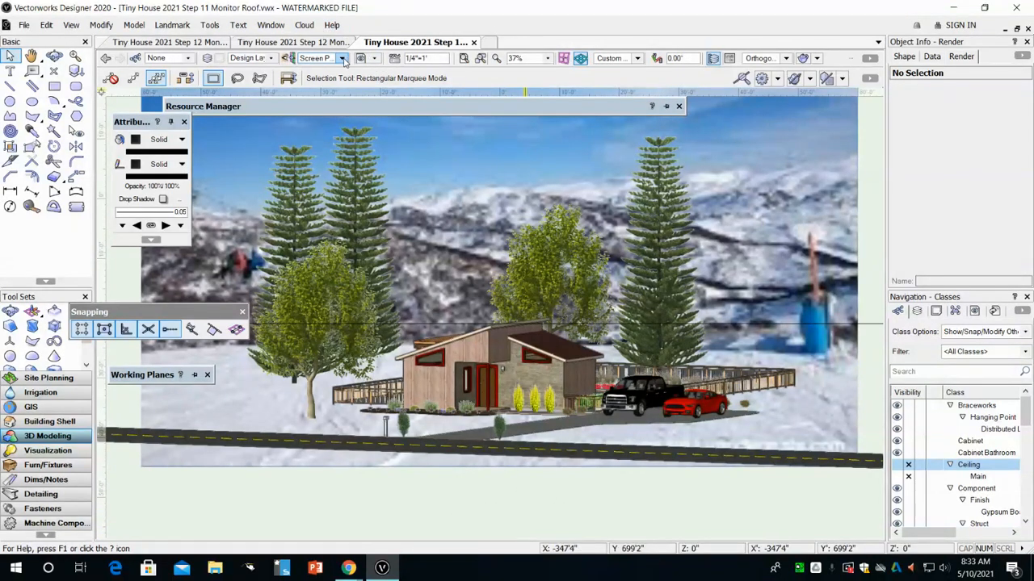
Step: Delete the leftover horizontal line behind the house and restore saved view 1
left_click(457, 326)
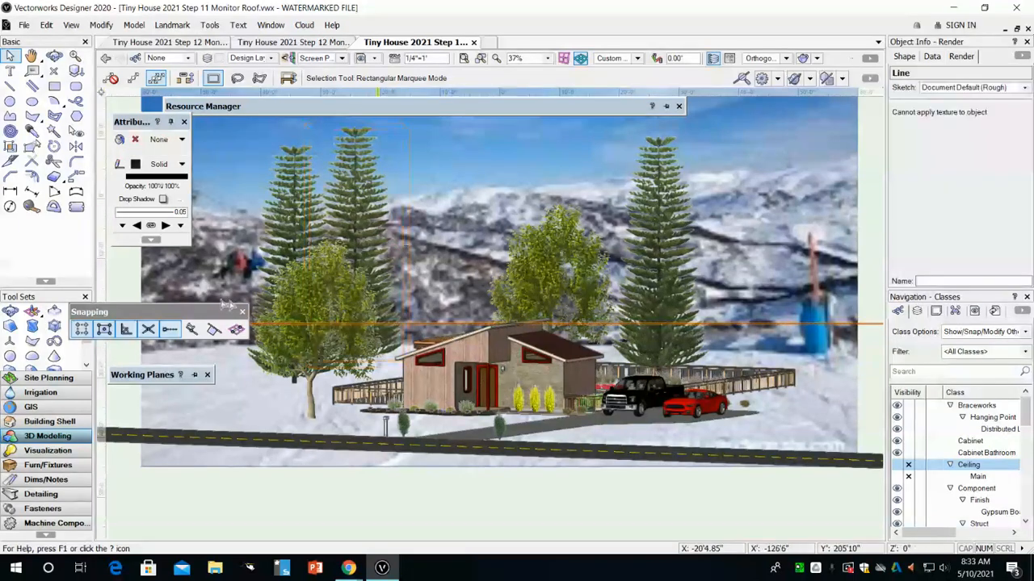
key("Delete")
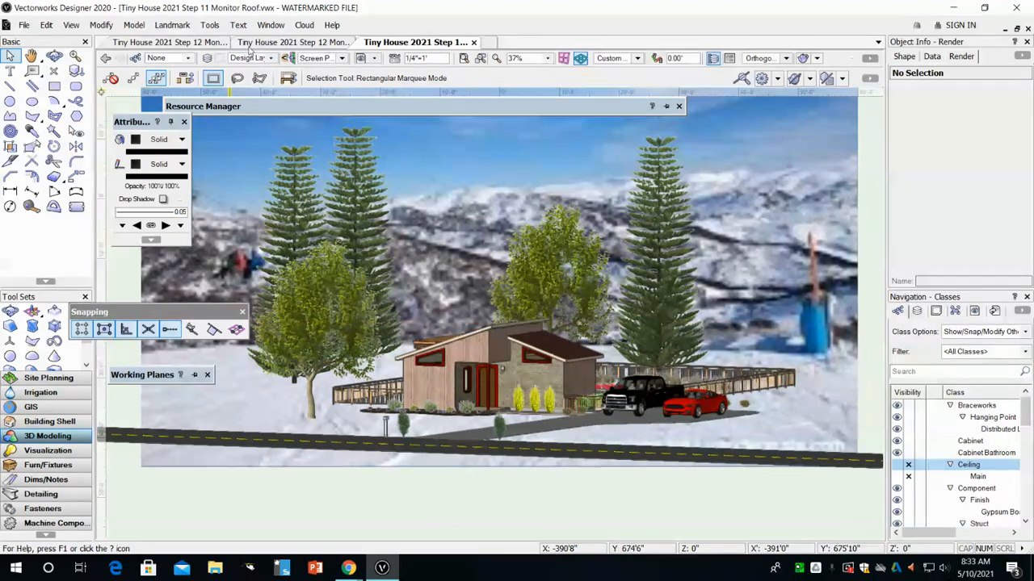
left_click(376, 59)
left_click(386, 122)
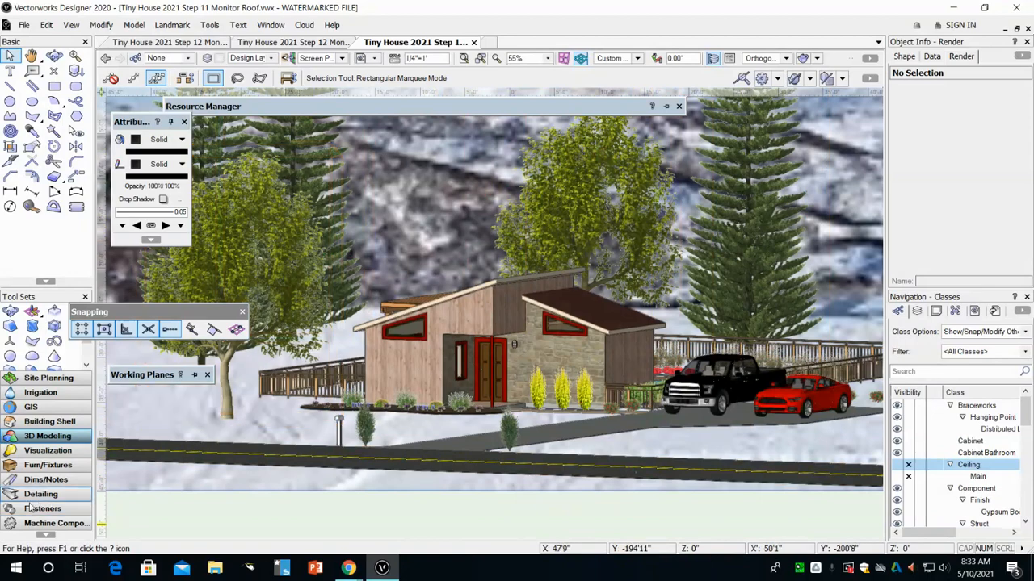
Step: Save the drawing under the new name Tiny House 2021 Step 11 Monitor Roof Snow.vwx in the CADD 2017 folder
left_click(24, 25)
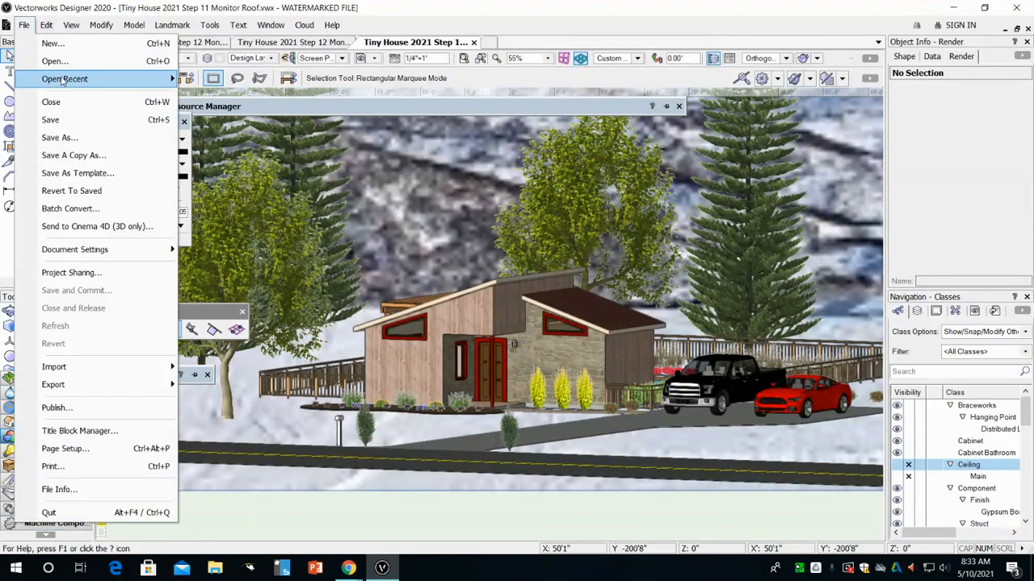
left_click(68, 134)
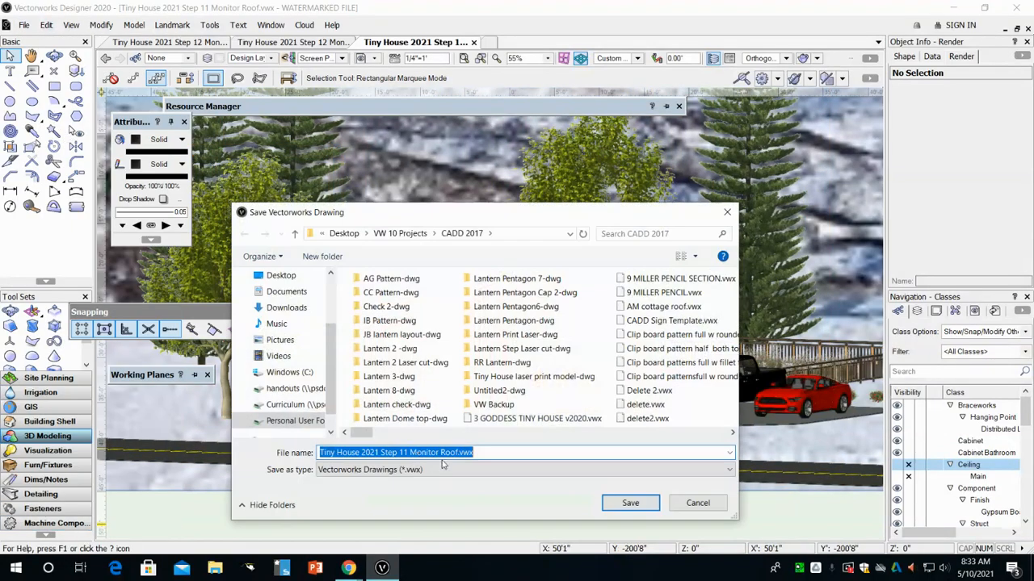
left_click(456, 452)
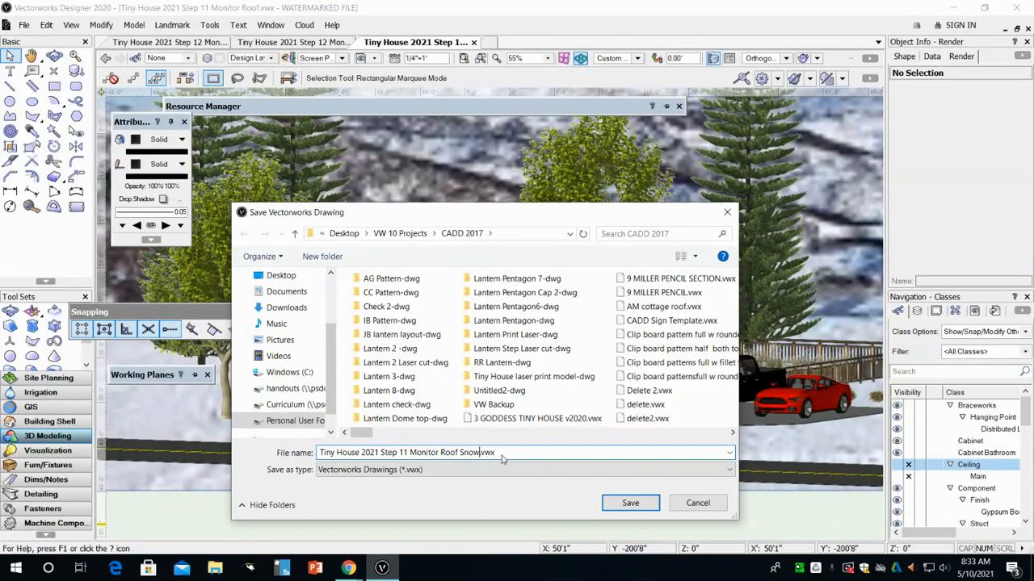
left_click(629, 502)
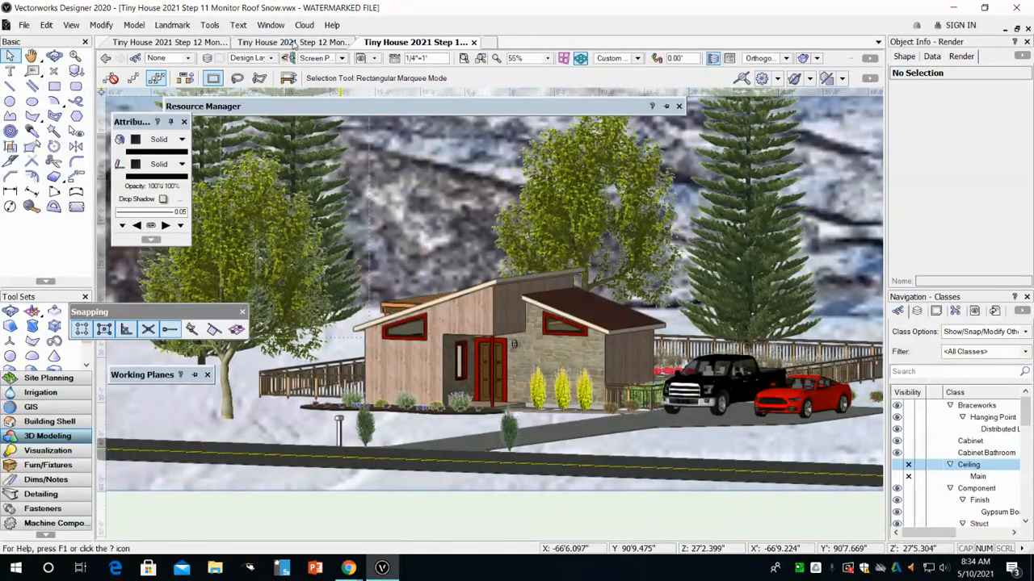
Step: Review the backgrounds in the other two open drawings, Step 12 Monitor Roof Mountains and Step 12 Monitor Roof
left_click(295, 42)
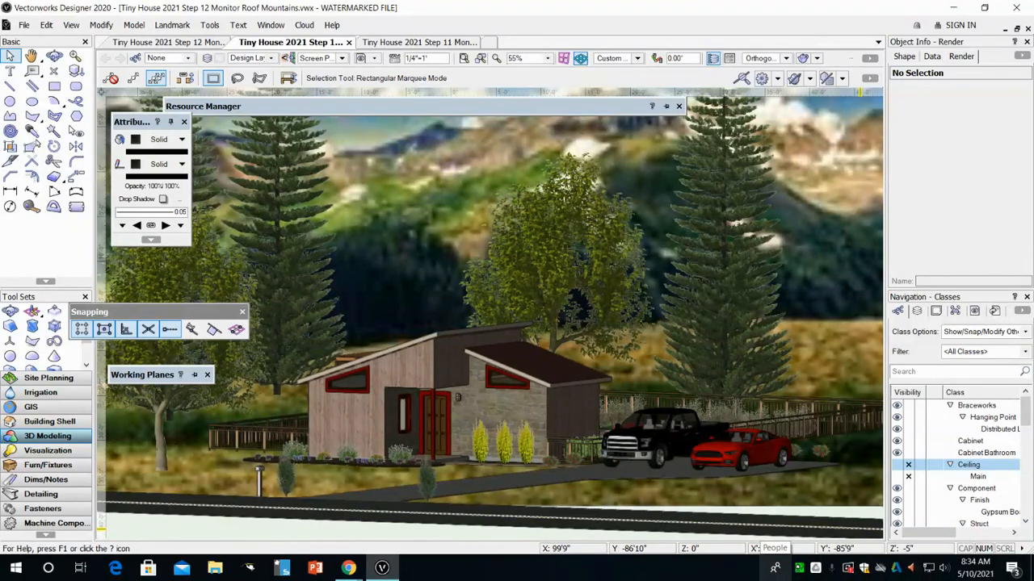
left_click(158, 42)
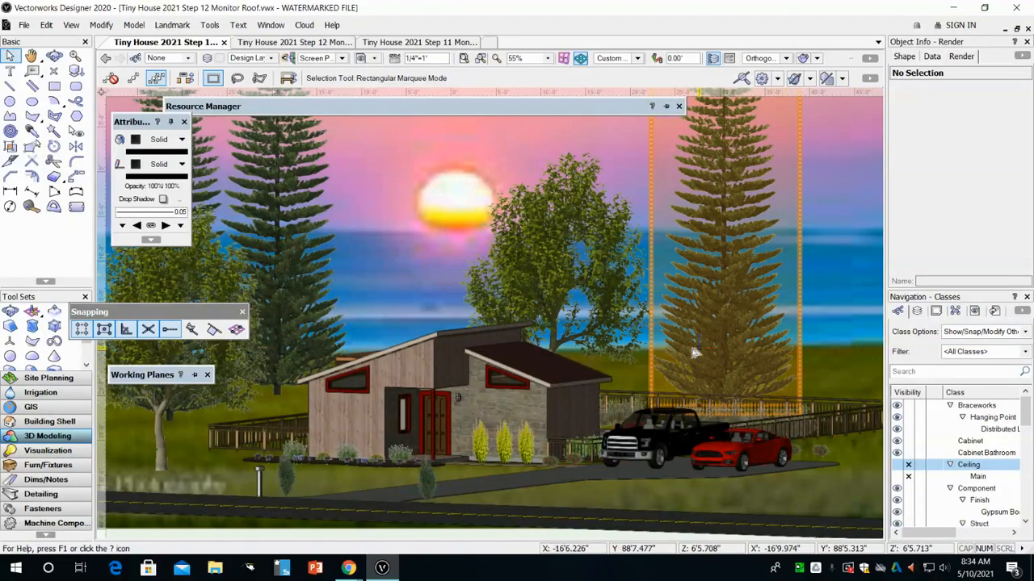
left_click(262, 44)
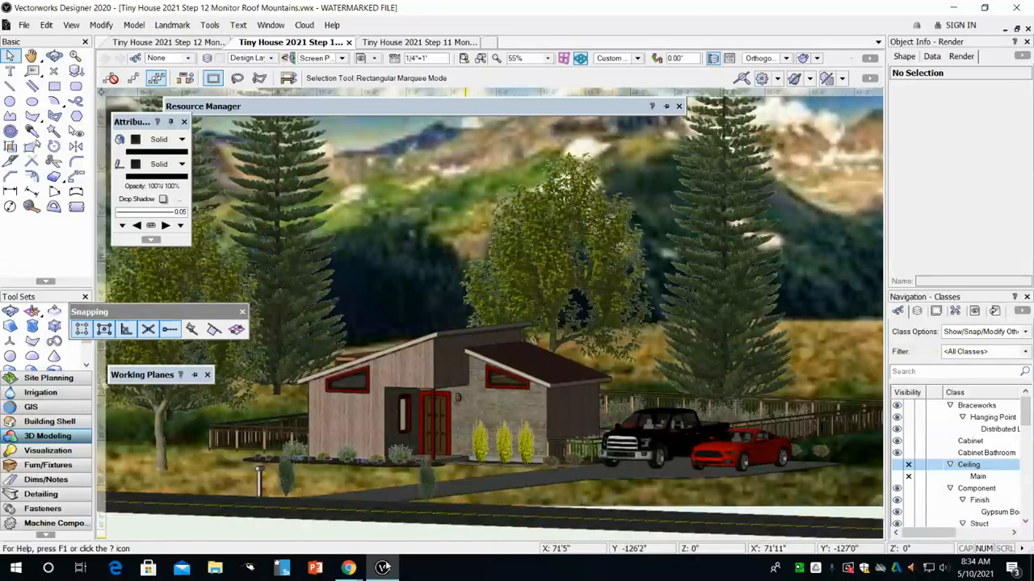
left_click(350, 569)
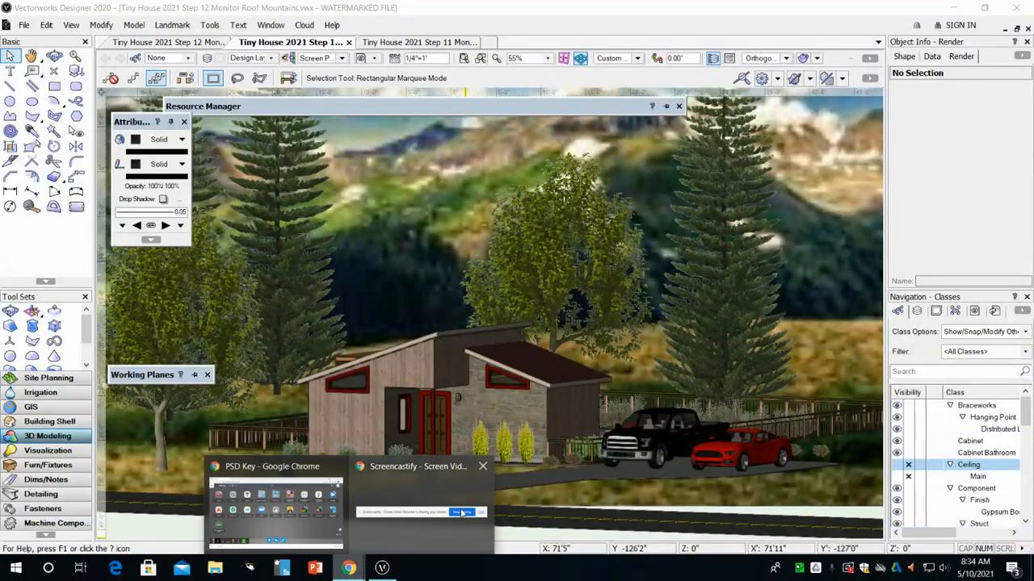